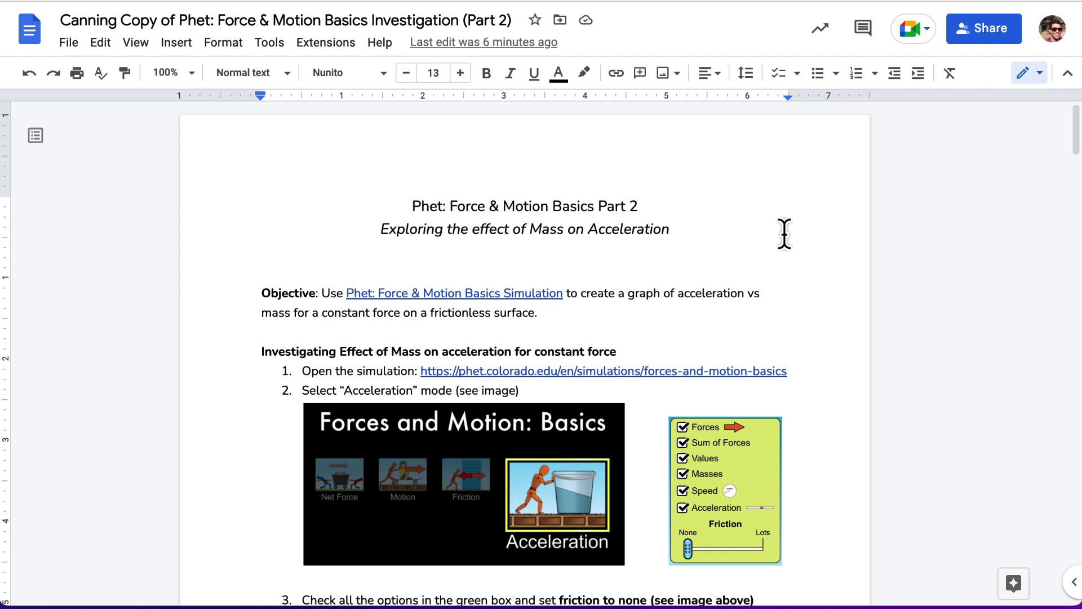
Open the Forces and Motion: Basics simulation page from the worksheet's Objective link
{"action": "scroll", "coordinate": [785, 233], "scroll_direction": "down", "scroll_amount": 1}
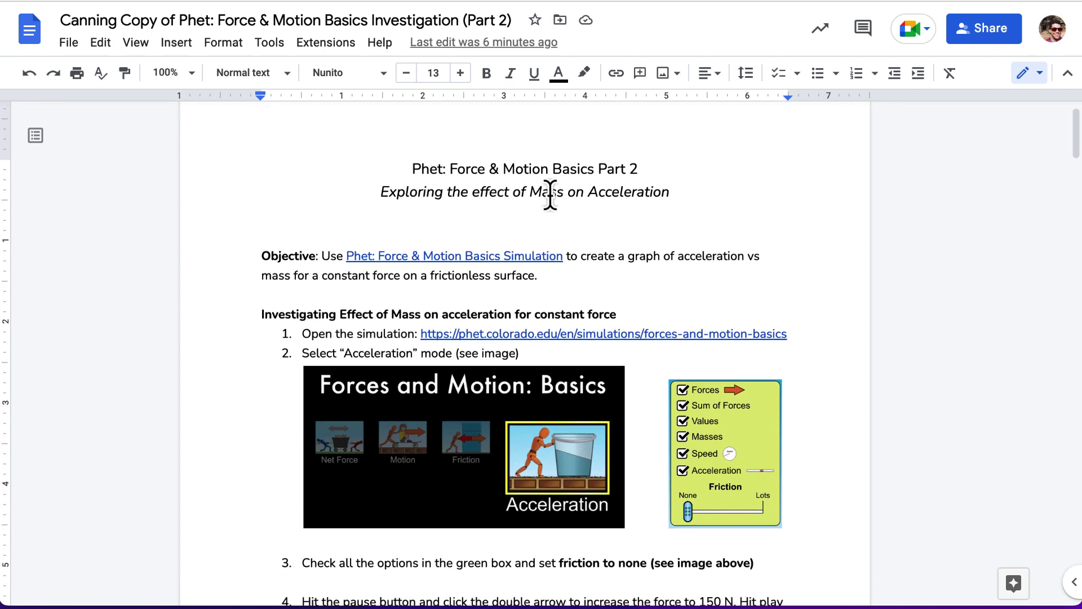
{"action": "left_click", "coordinate": [618, 193]}
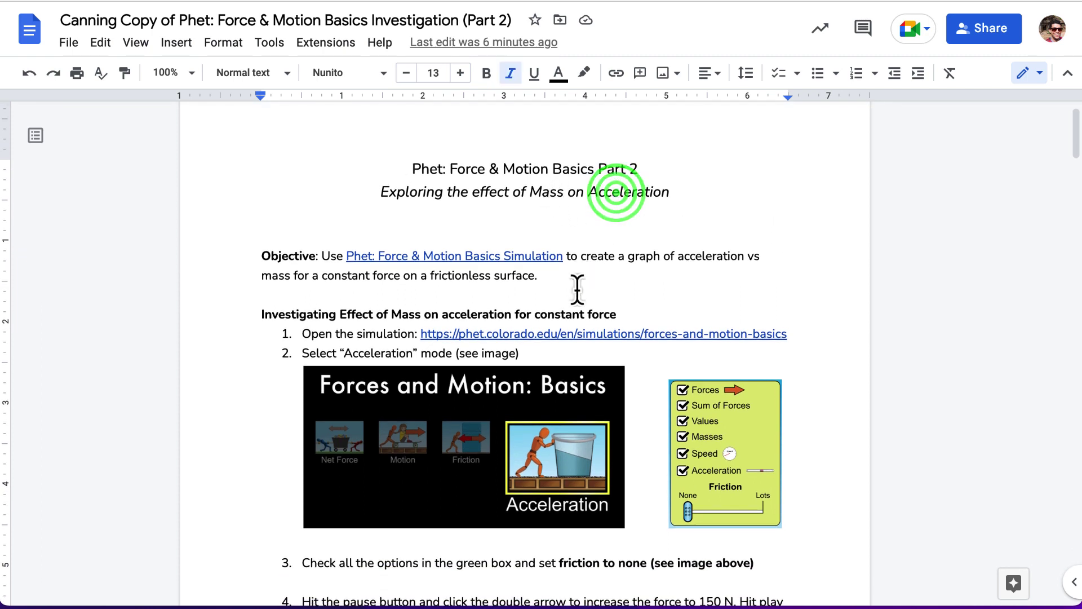
{"action": "scroll", "coordinate": [577, 287], "scroll_direction": "down", "scroll_amount": 1}
{"action": "scroll", "coordinate": [577, 289], "scroll_direction": "down", "scroll_amount": 1}
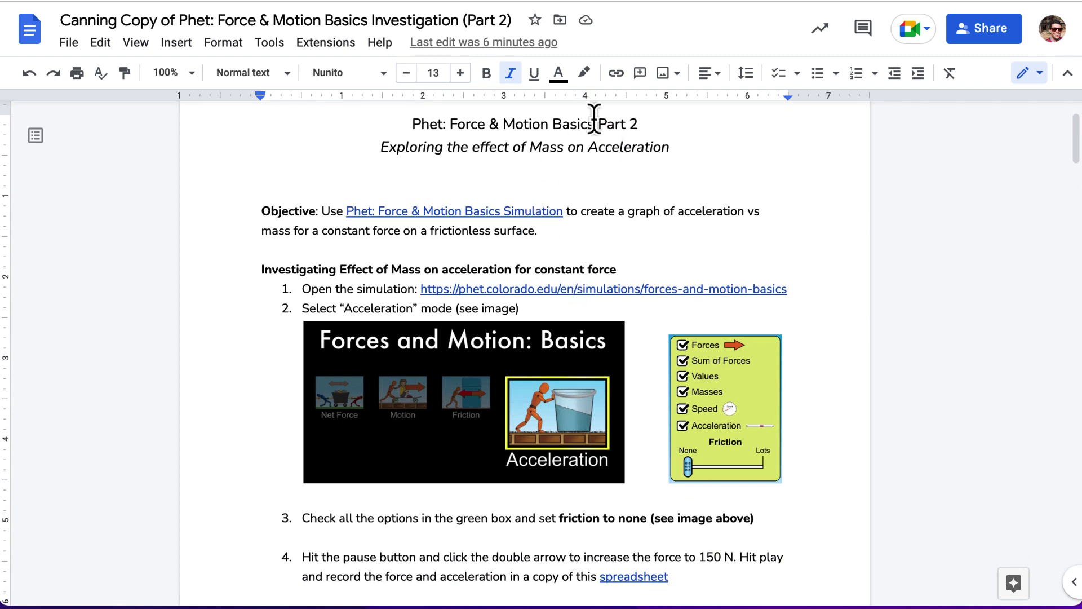
{"action": "left_click", "coordinate": [492, 213]}
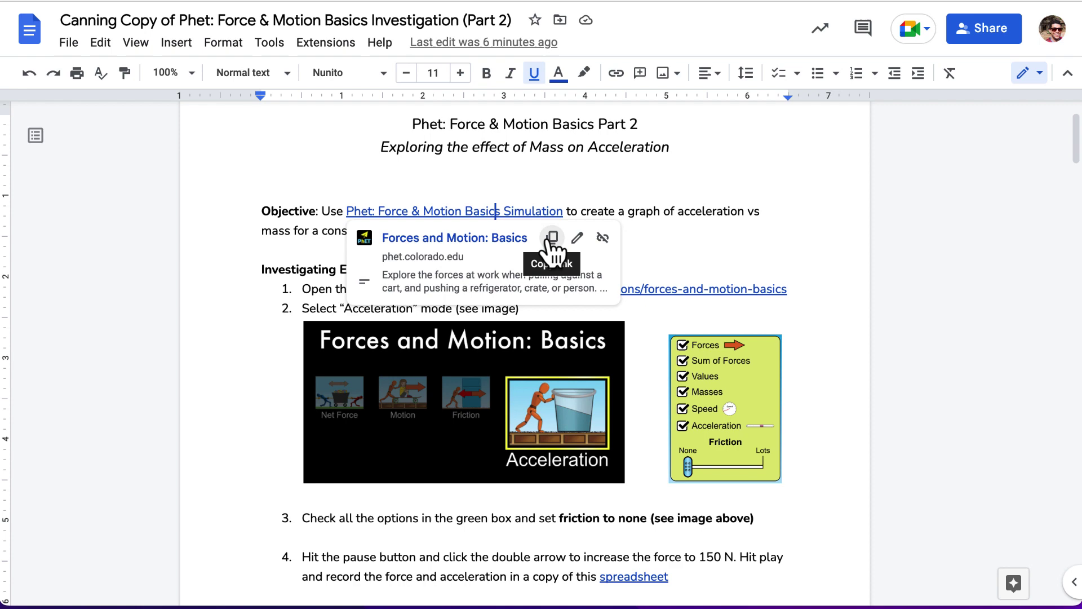
{"action": "left_click", "coordinate": [489, 239]}
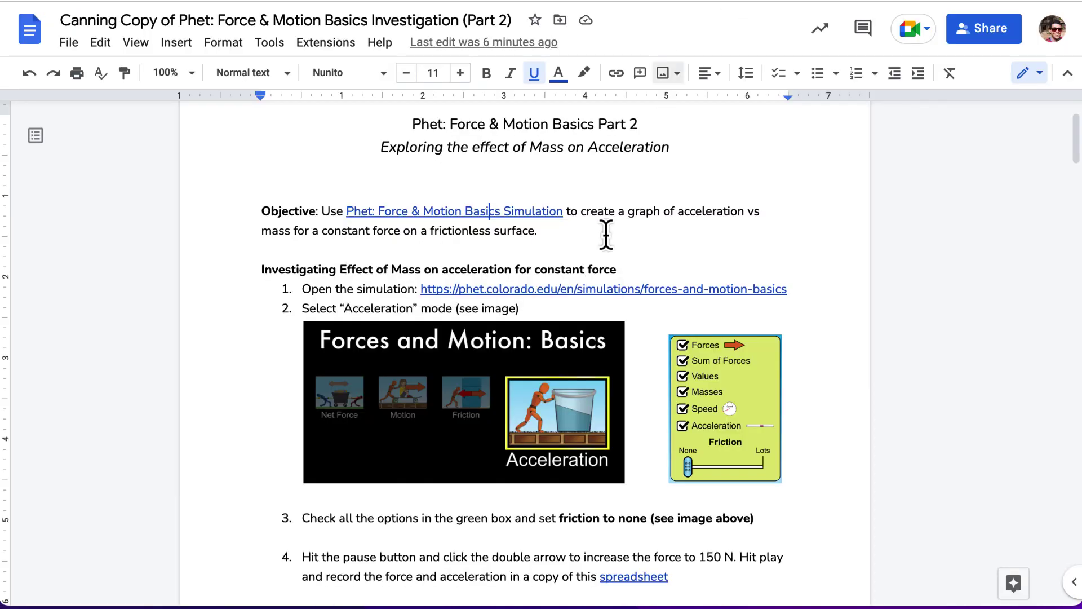
Launch the Forces and Motion: Basics simulation and check the worksheet's setup instructions
{"action": "scroll", "coordinate": [593, 326], "scroll_direction": "down", "scroll_amount": 3}
{"action": "scroll", "coordinate": [593, 326], "scroll_direction": "down", "scroll_amount": 1}
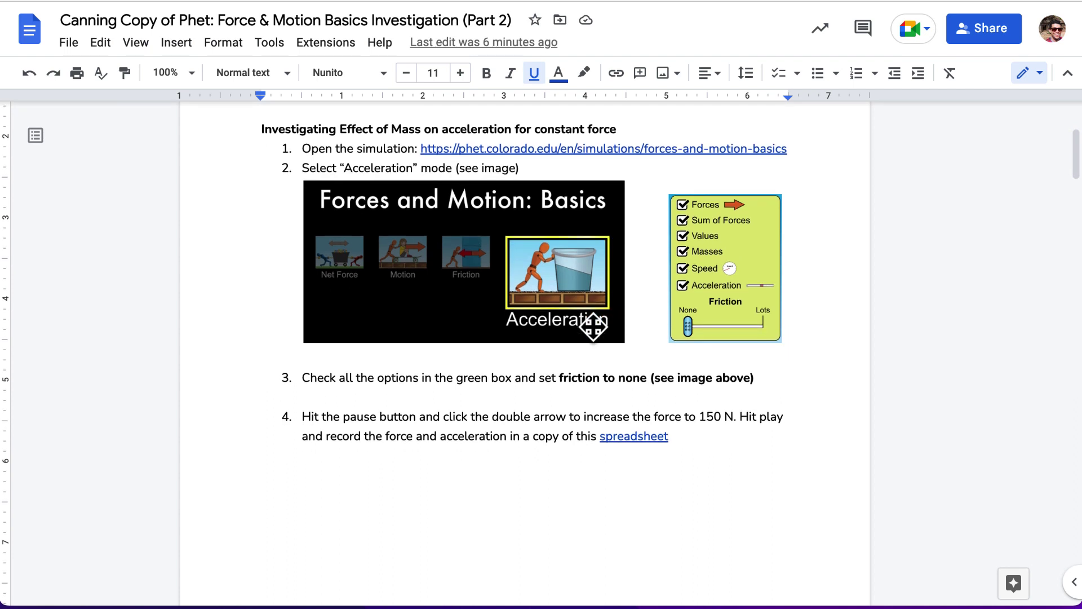
{"action": "scroll", "coordinate": [593, 326], "scroll_direction": "down", "scroll_amount": 1}
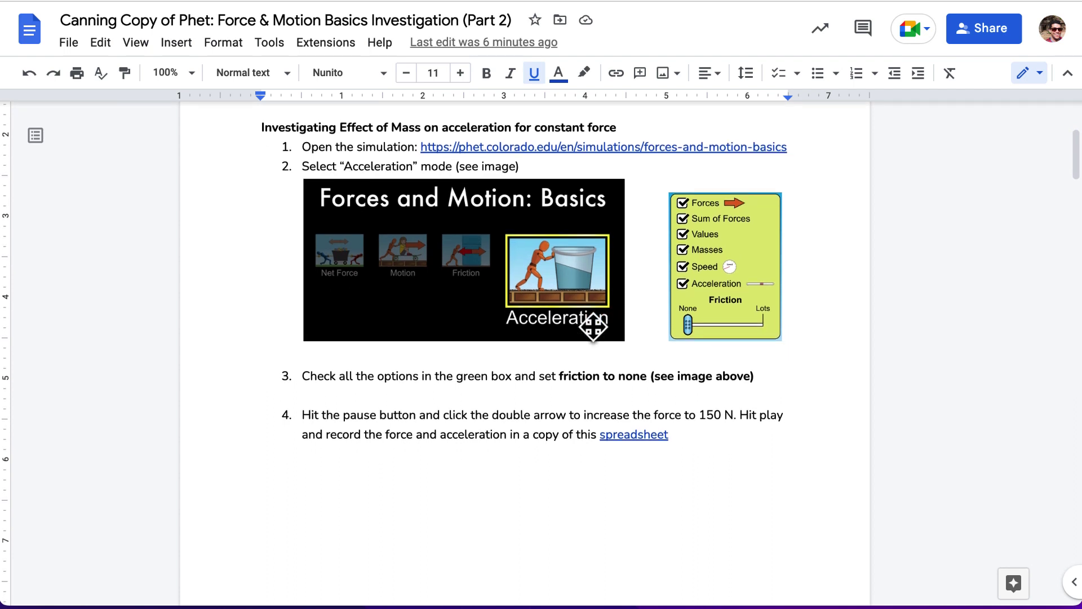
{"action": "scroll", "coordinate": [593, 326], "scroll_direction": "down", "scroll_amount": 3}
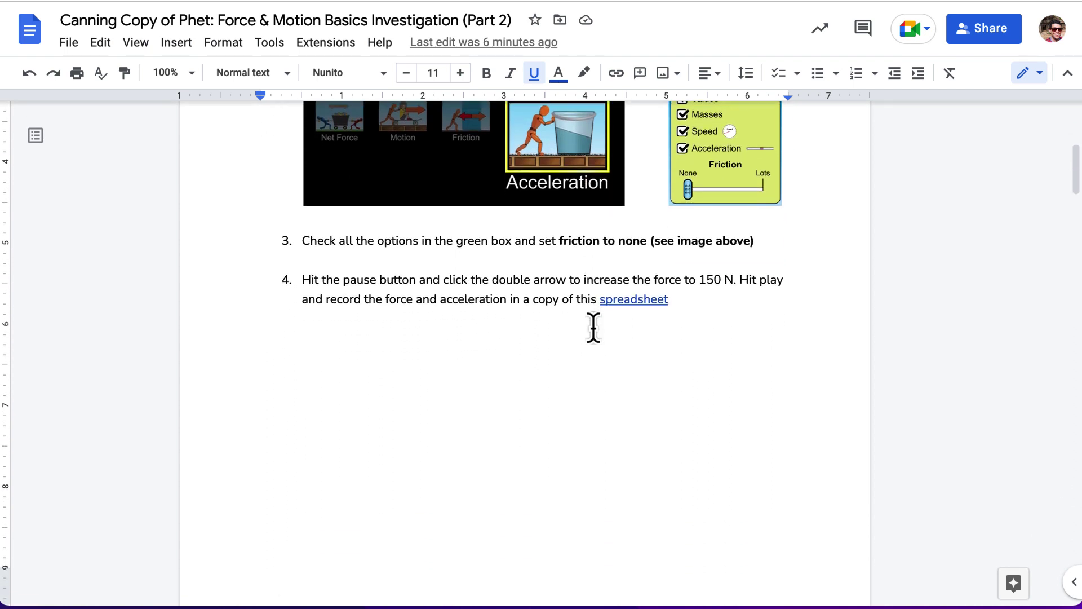
{"action": "scroll", "coordinate": [593, 327], "scroll_direction": "up", "scroll_amount": 5}
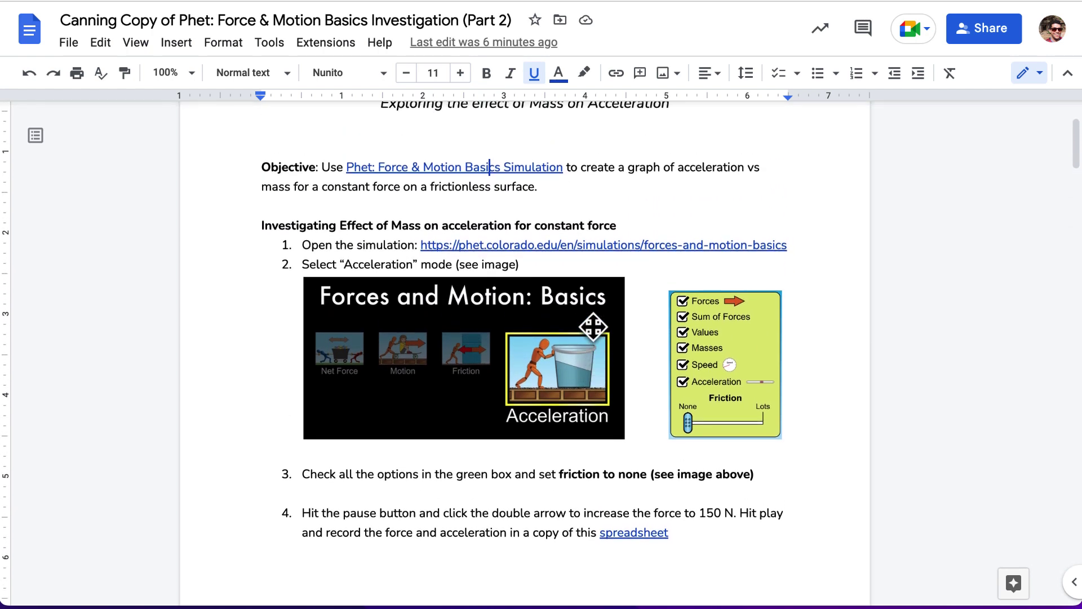
{"action": "scroll", "coordinate": [593, 325], "scroll_direction": "down", "scroll_amount": 1}
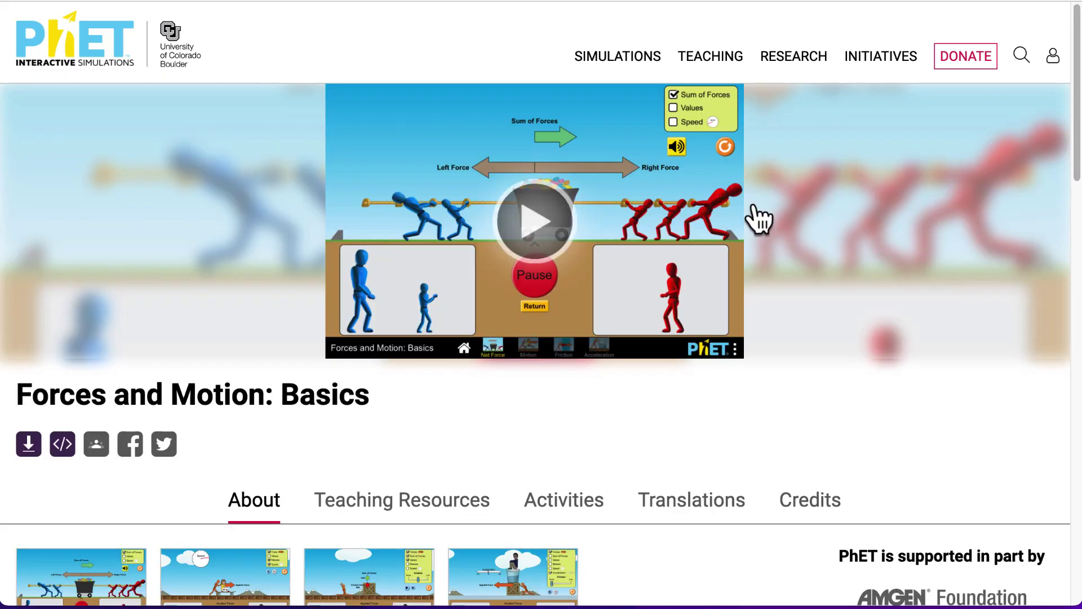
{"action": "left_click", "coordinate": [551, 227]}
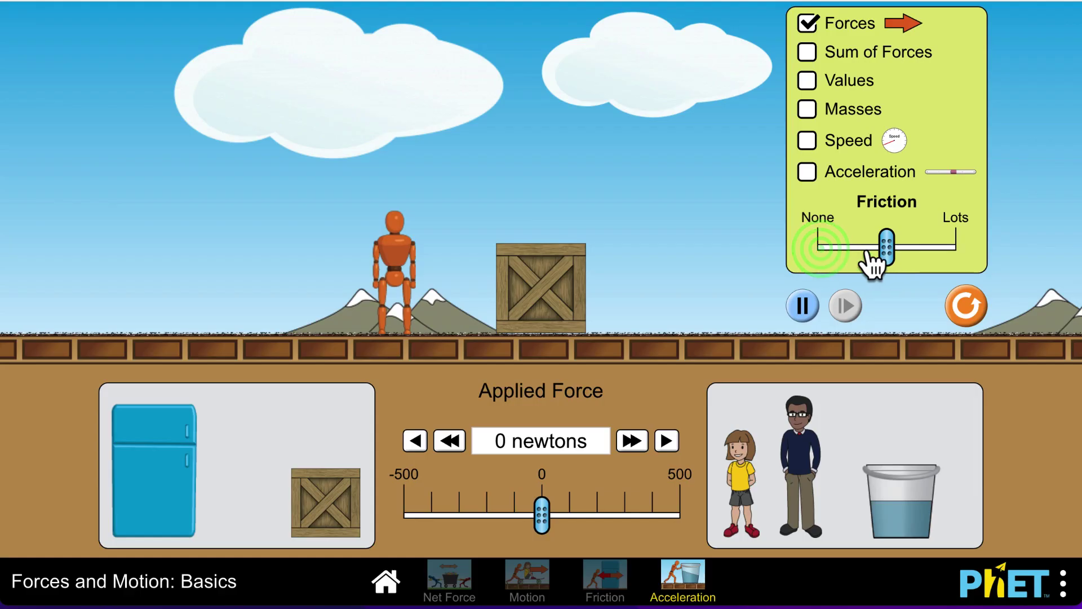
{"action": "key", "text": "ctrl+Tab"}
Set Acceleration friction to None and show sum of forces, values, masses, speed and acceleration
{"action": "left_click_drag", "start_coordinate": [882, 243], "coordinate": [748, 252]}
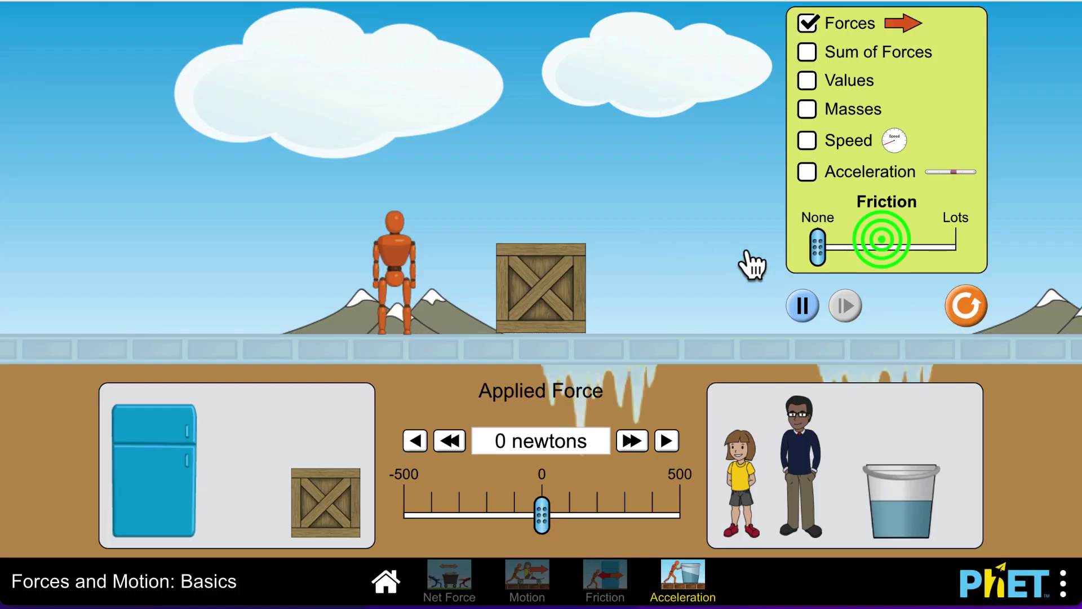
{"action": "left_click", "coordinate": [809, 175]}
{"action": "left_click", "coordinate": [809, 141]}
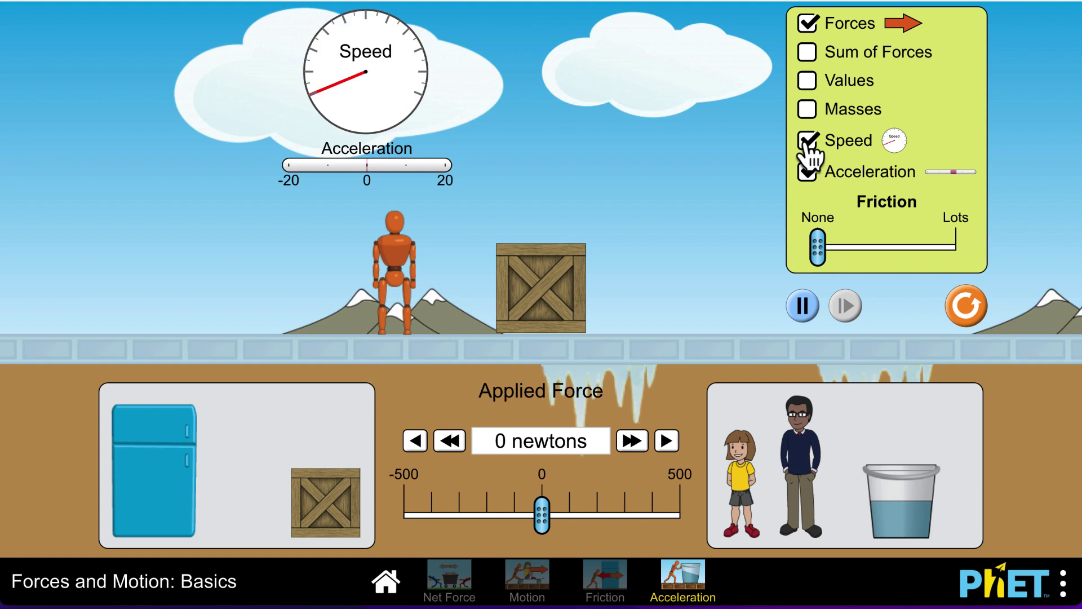
{"action": "left_click", "coordinate": [808, 110]}
{"action": "left_click", "coordinate": [809, 80]}
{"action": "left_click", "coordinate": [807, 52]}
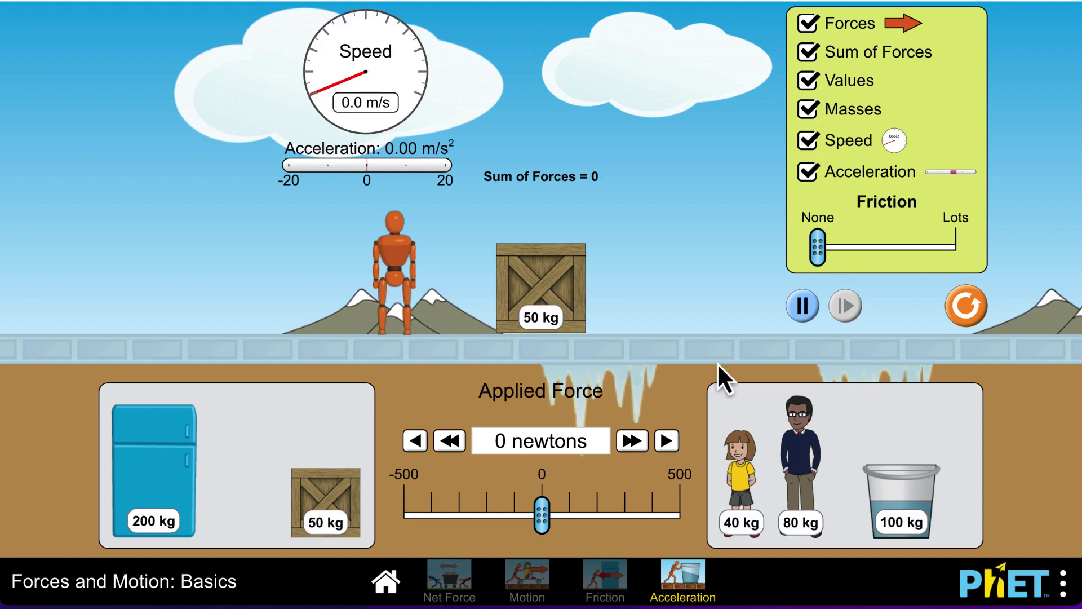
Pause the simulation and raise the applied force to 150 N
{"action": "left_click", "coordinate": [803, 305]}
{"action": "left_click", "coordinate": [631, 442]}
{"action": "left_click", "coordinate": [630, 442]}
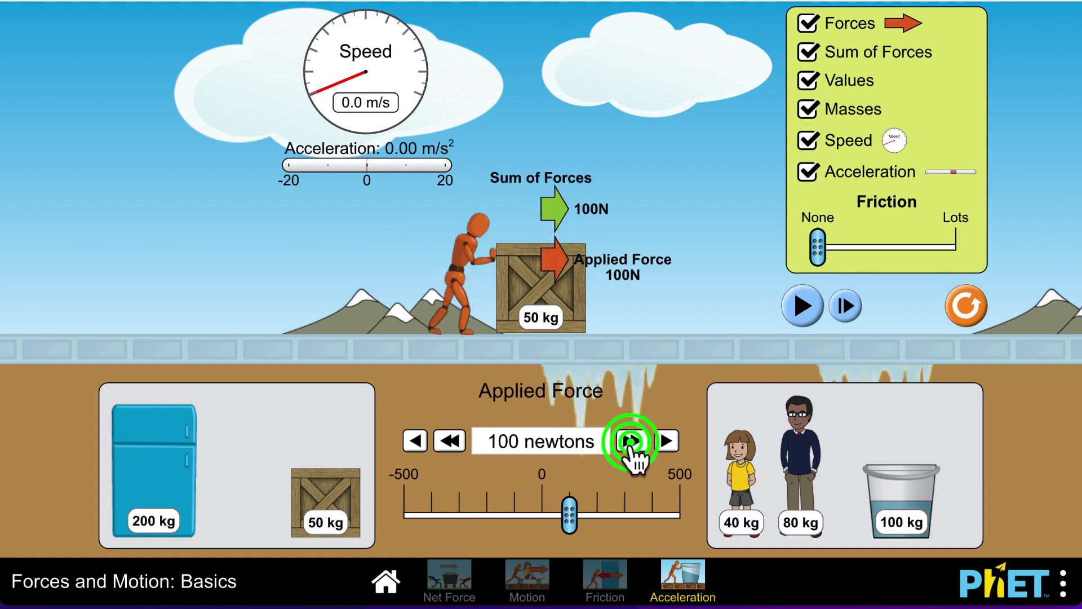
{"action": "left_click", "coordinate": [631, 442]}
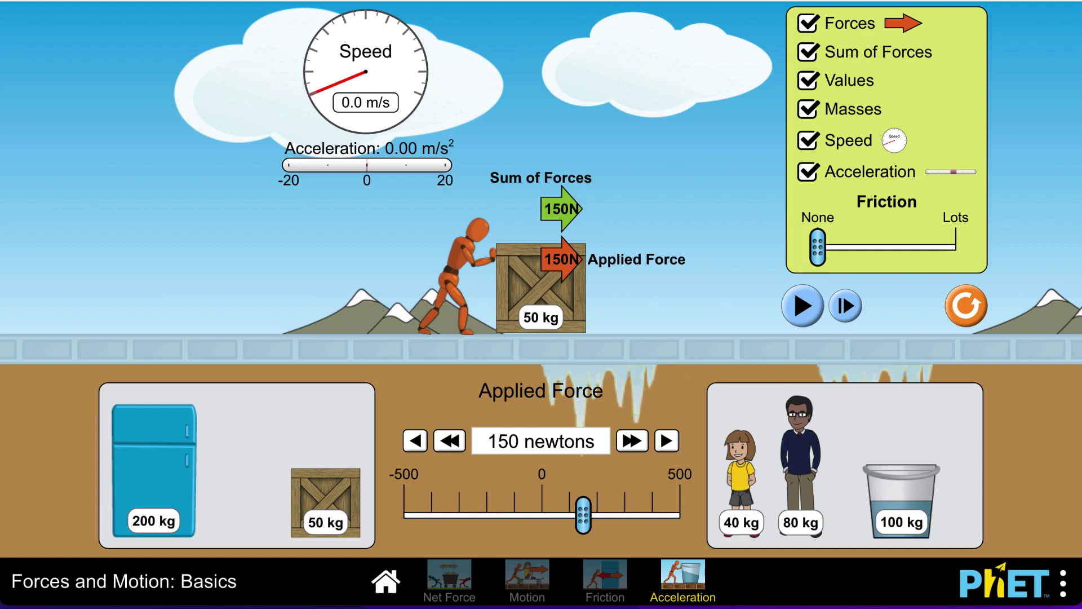
{"action": "key", "text": "super+Tab"}
Copy the linked Phet Force & Motion Basics (part 2) spreadsheet and return to the handout
{"action": "scroll", "coordinate": [647, 472], "scroll_direction": "down", "scroll_amount": 3}
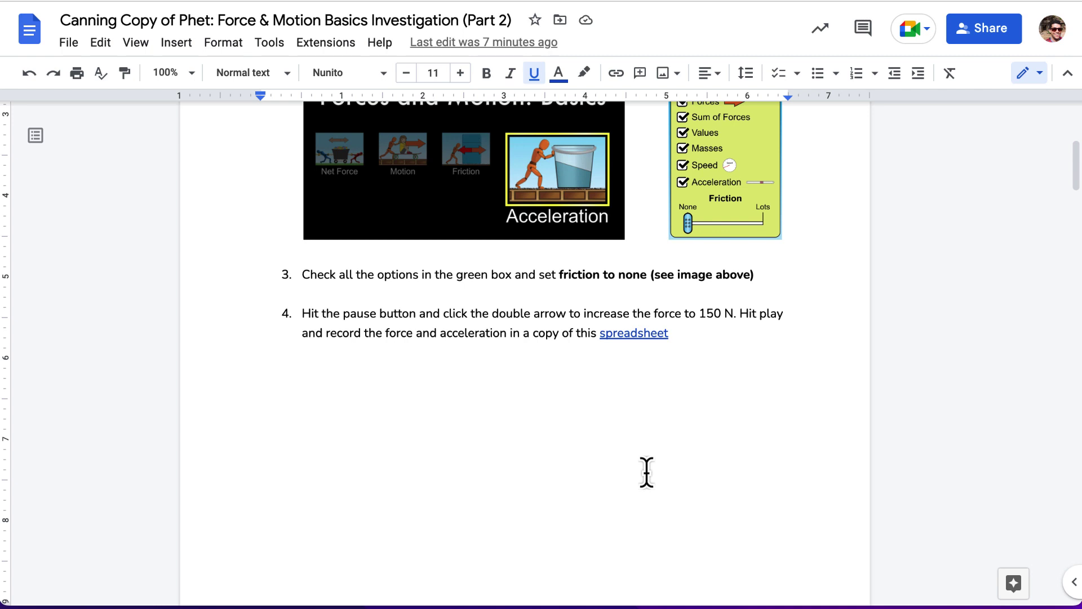
{"action": "scroll", "coordinate": [647, 473], "scroll_direction": "down", "scroll_amount": 1}
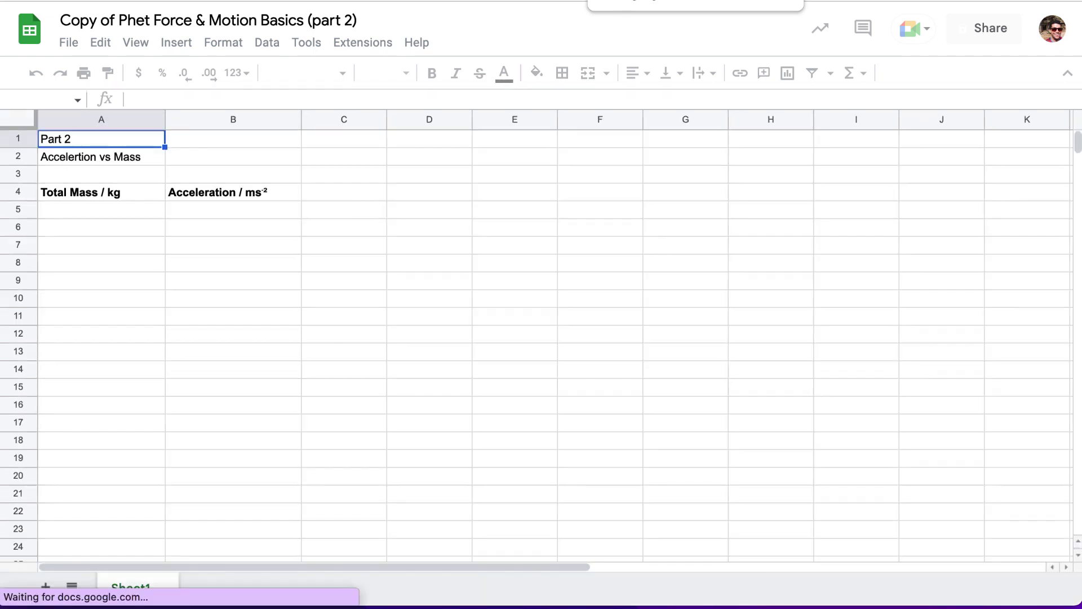
{"action": "key", "text": "ctrl+shift+Tab"}
{"action": "scroll", "coordinate": [588, 379], "scroll_direction": "down", "scroll_amount": 3}
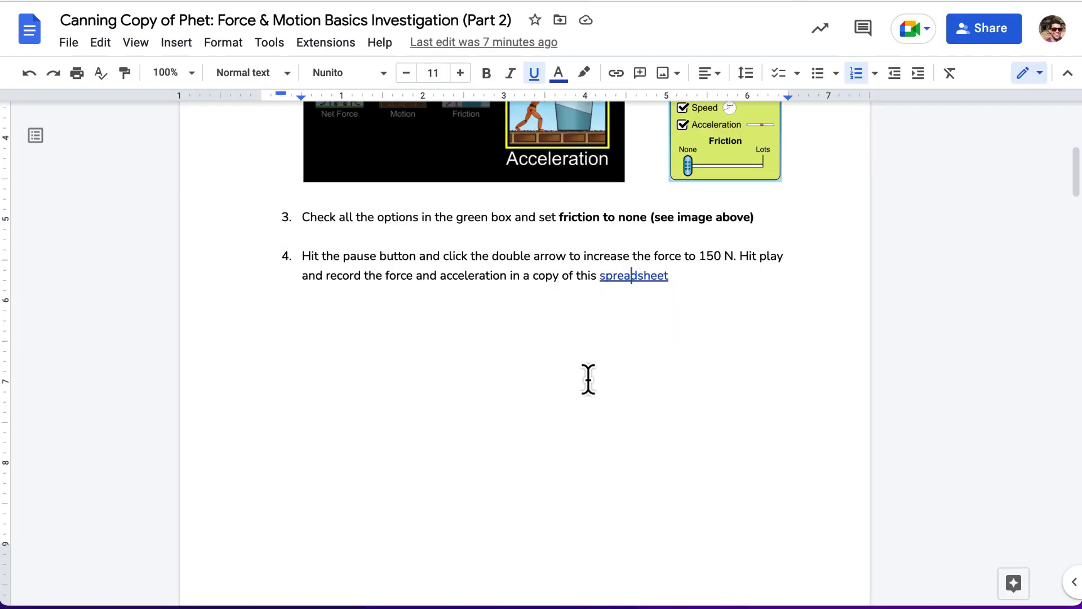
{"action": "scroll", "coordinate": [588, 379], "scroll_direction": "up", "scroll_amount": 2}
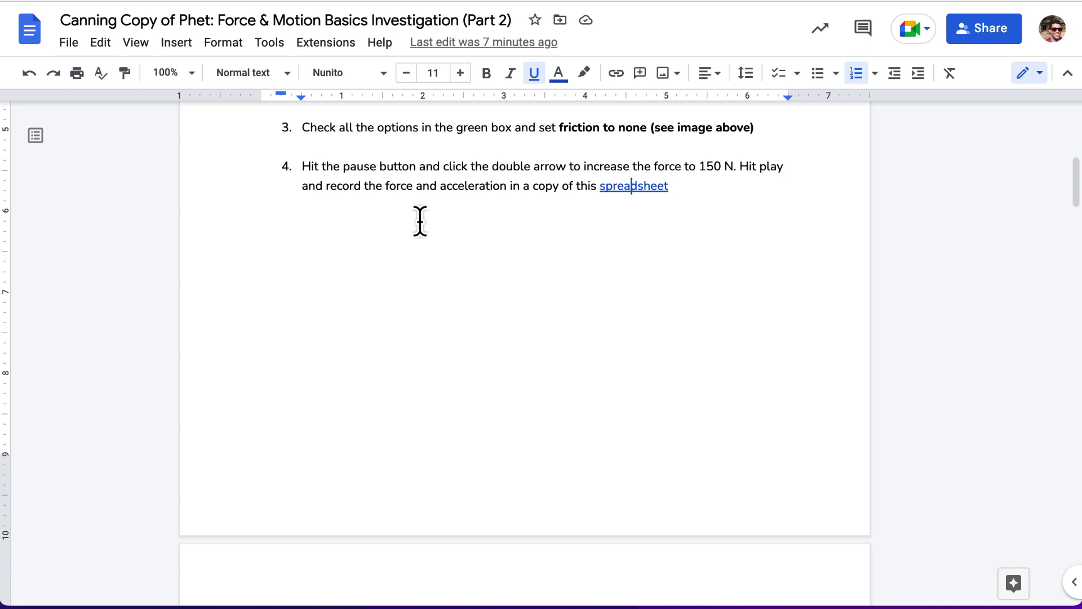
Replace 'force' with 'mass' in step 4, then scroll to steps 5 and 6
{"action": "double_click", "coordinate": [400, 187]}
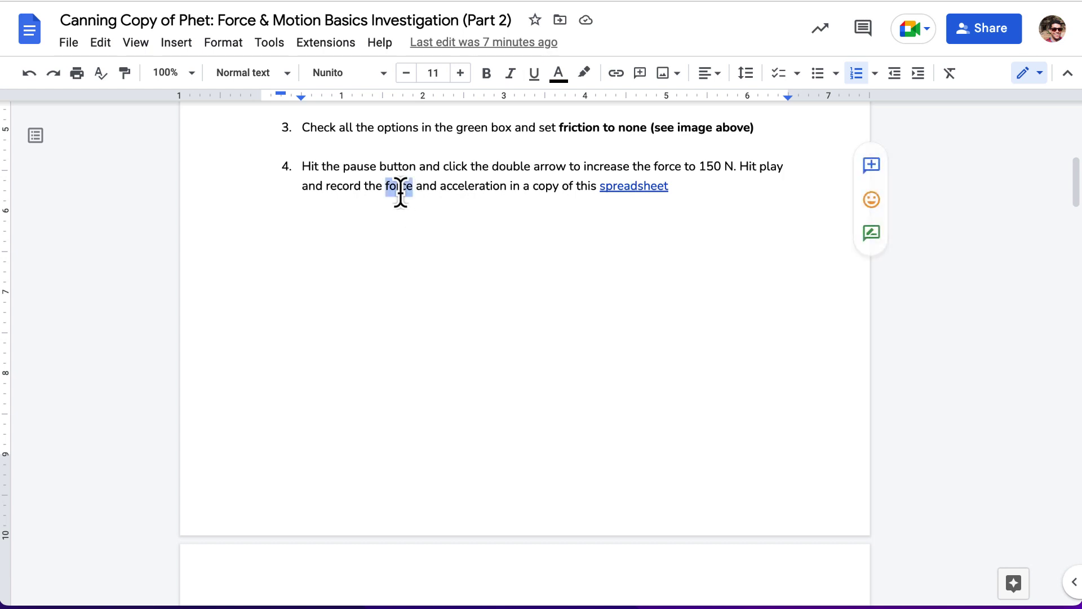
{"action": "type", "text": "mass"}
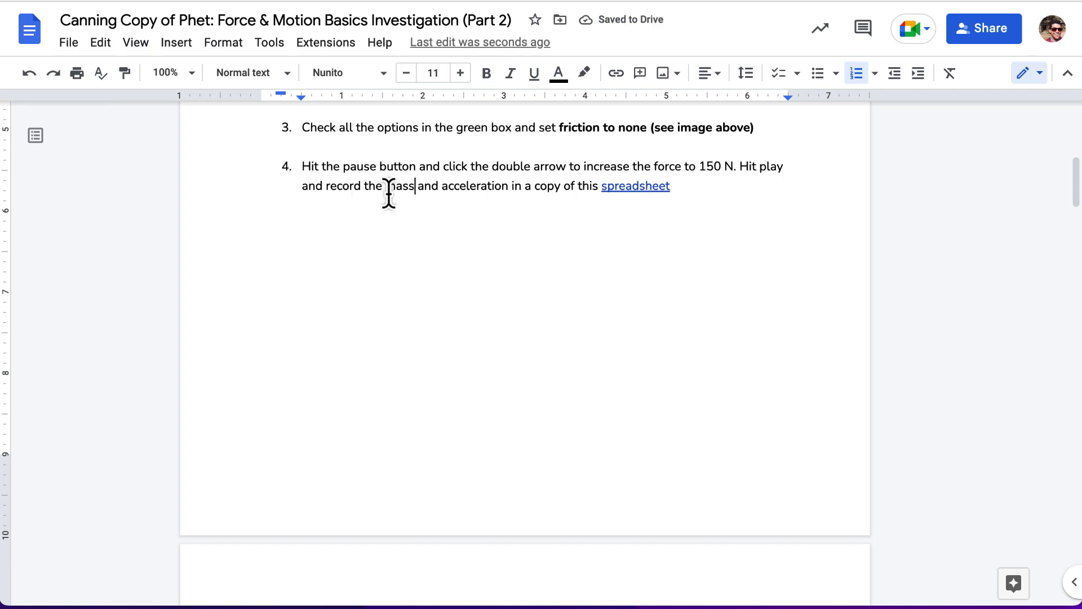
{"action": "left_click_drag", "start_coordinate": [383, 192], "coordinate": [416, 193]}
{"action": "scroll", "coordinate": [524, 338], "scroll_direction": "down", "scroll_amount": 7}
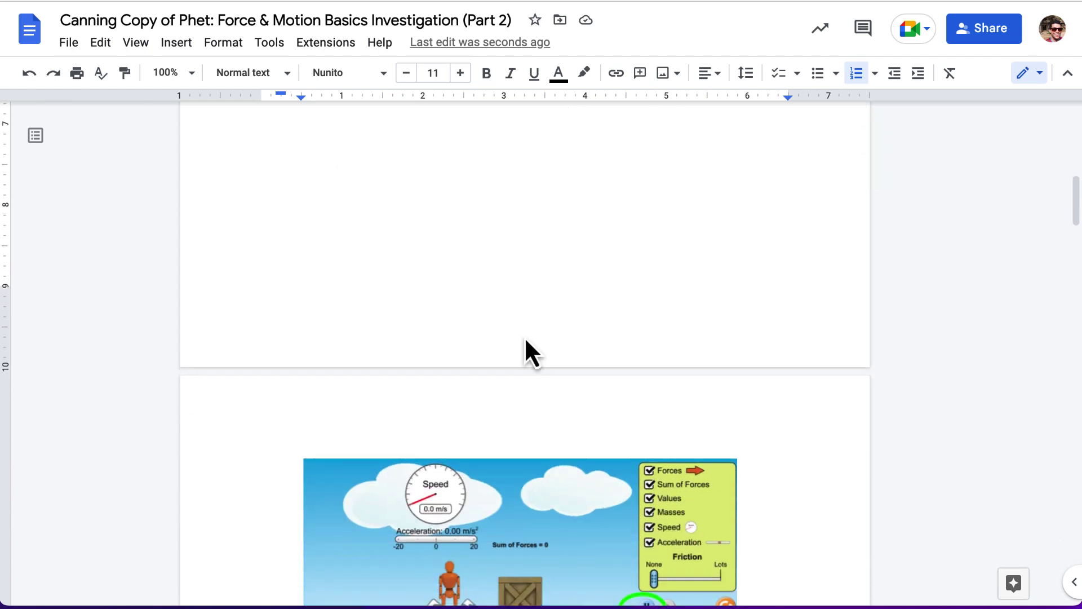
{"action": "scroll", "coordinate": [524, 336], "scroll_direction": "down", "scroll_amount": 3}
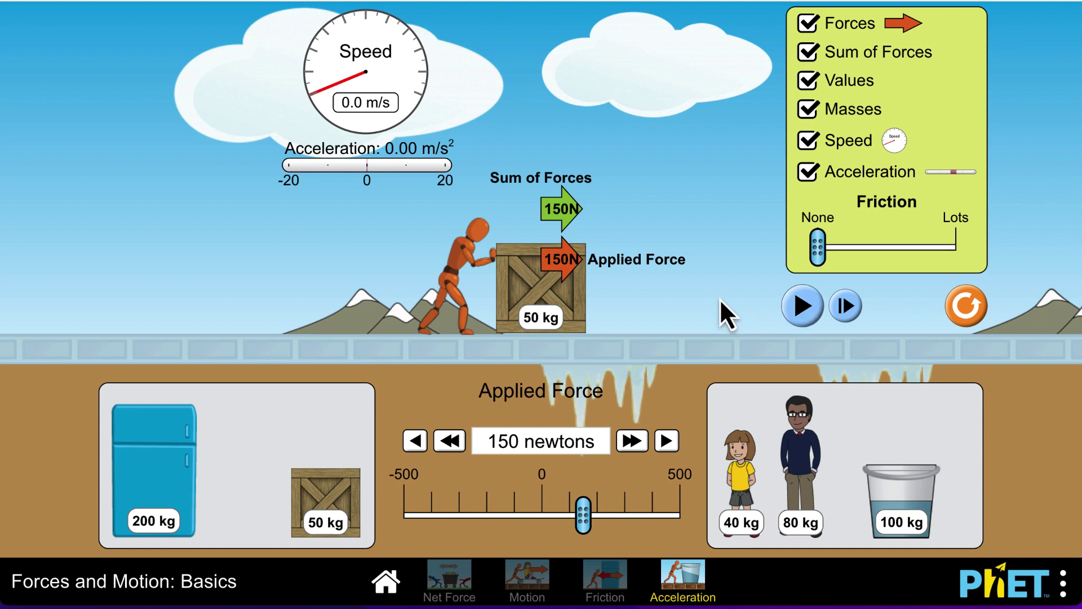
Run the 50 kg crate at 150 N and pause once acceleration reads 3.00 m/s²
{"action": "left_click", "coordinate": [804, 307]}
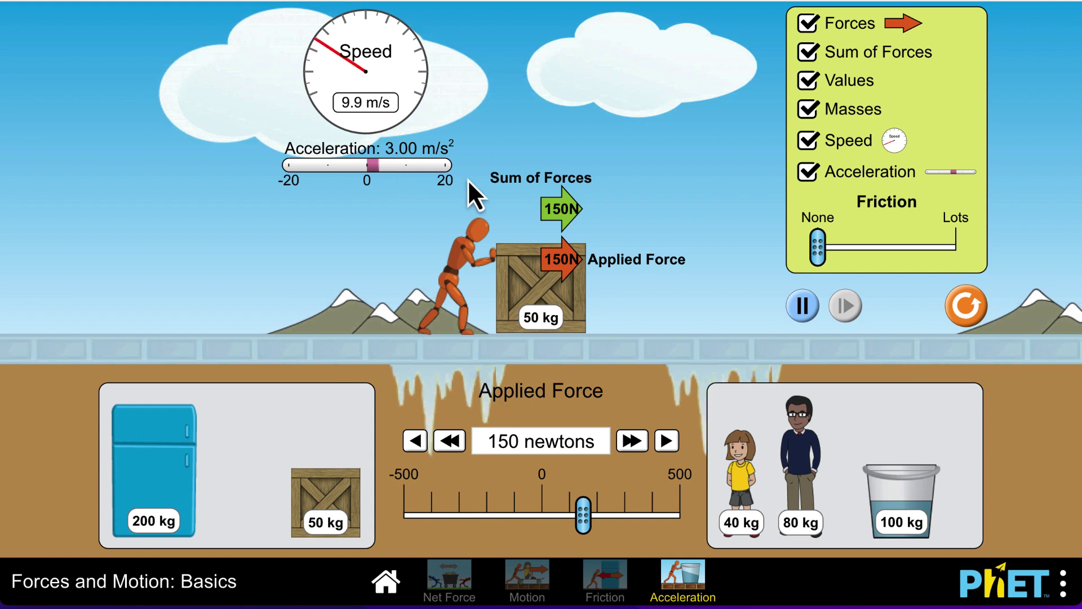
{"action": "left_click", "coordinate": [804, 308]}
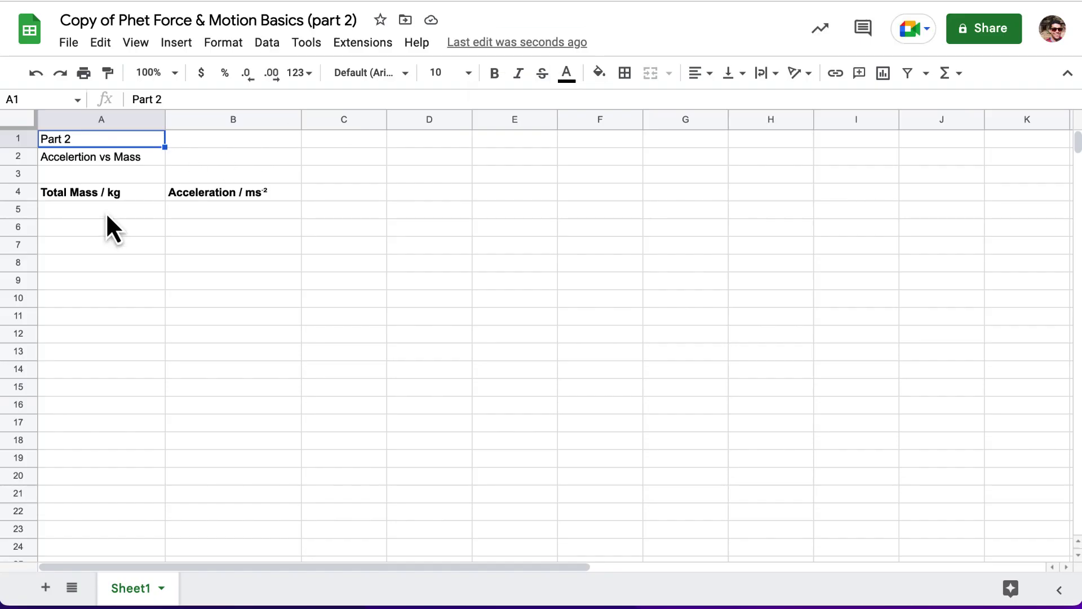
Enter 50 in A5 and 3 in B5 for the first run
{"action": "left_click", "coordinate": [106, 212]}
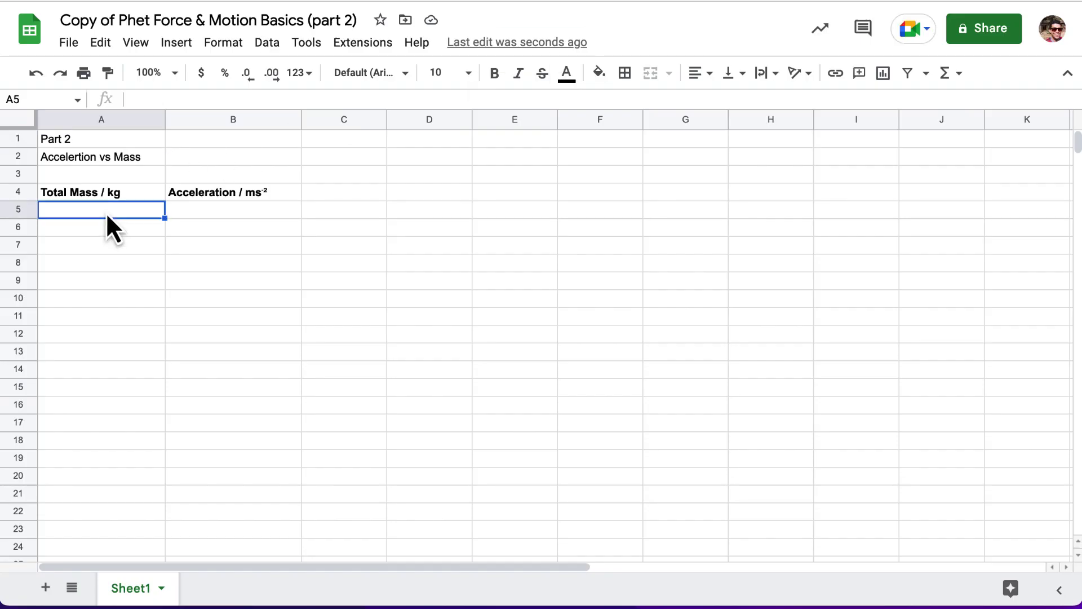
{"action": "type", "text": "50"}
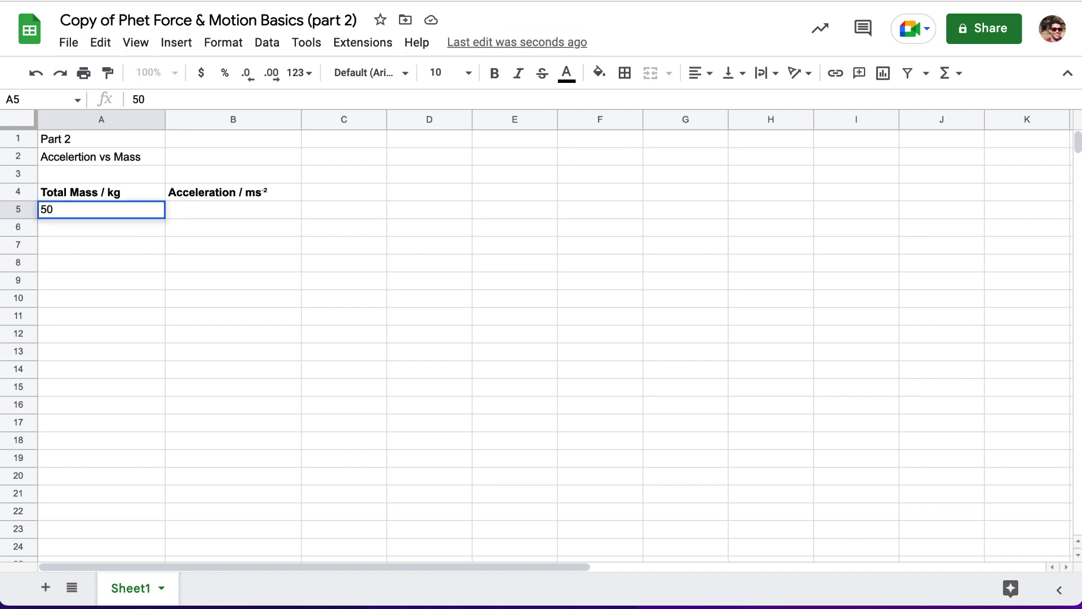
{"action": "key", "text": "Tab"}
{"action": "type", "text": "3."}
{"action": "key", "text": "Return"}
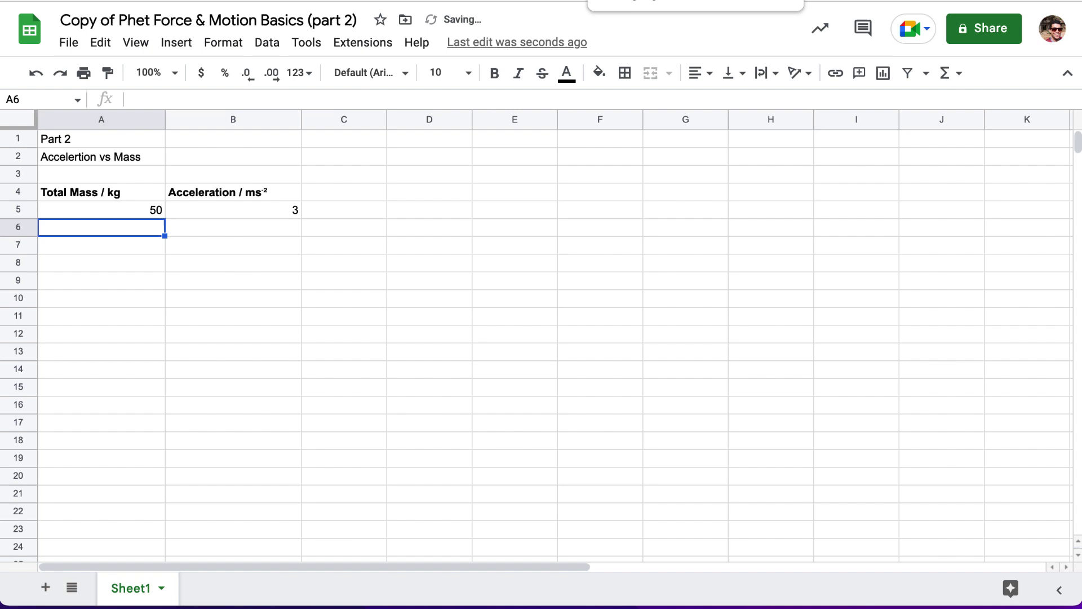
{"action": "key", "text": "ctrl+Tab"}
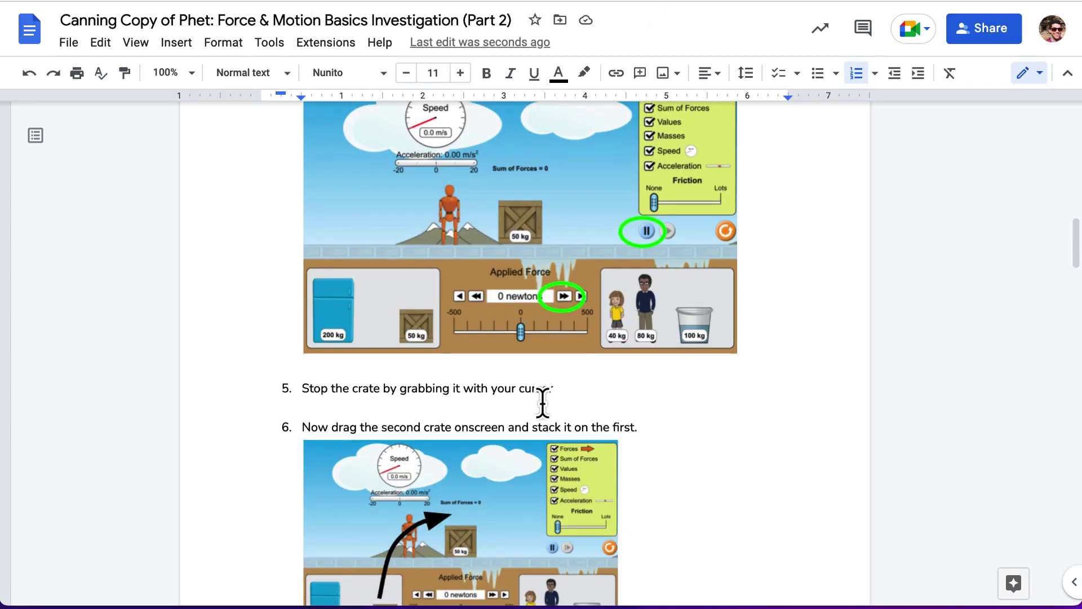
Grab the moving crate in the simulation to stop it at zero speed
{"action": "key", "text": "ctrl+Tab"}
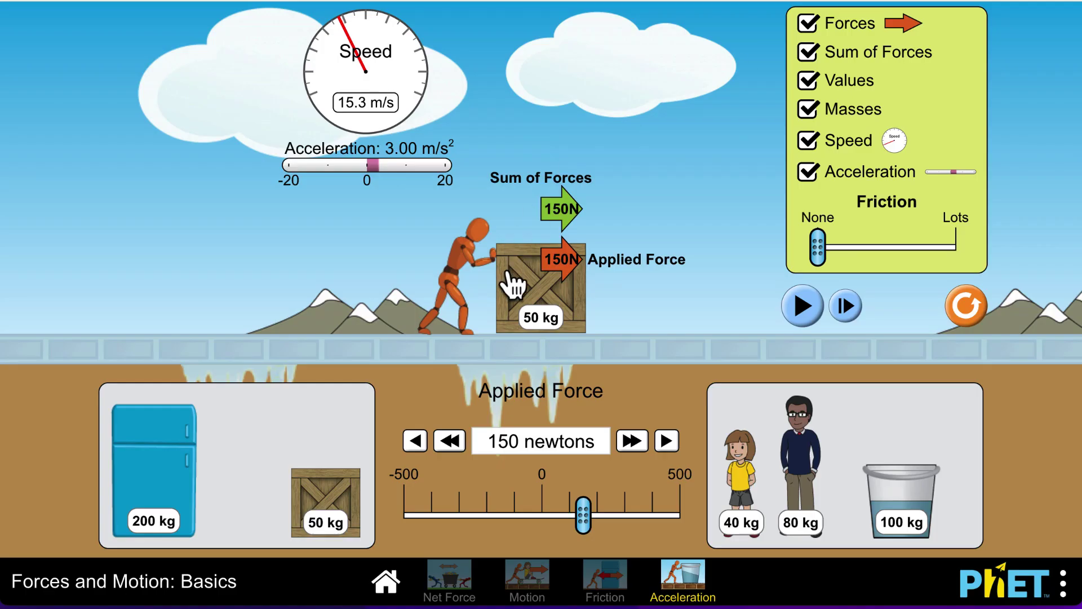
{"action": "left_click_drag", "start_coordinate": [507, 277], "coordinate": [502, 238]}
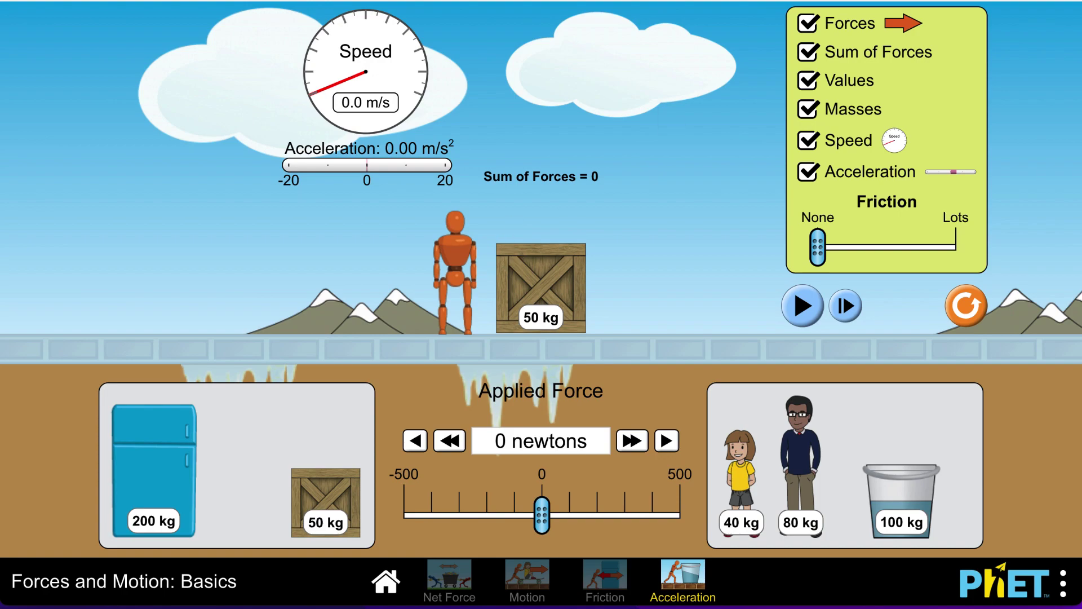
{"action": "key", "text": "ctrl+Tab"}
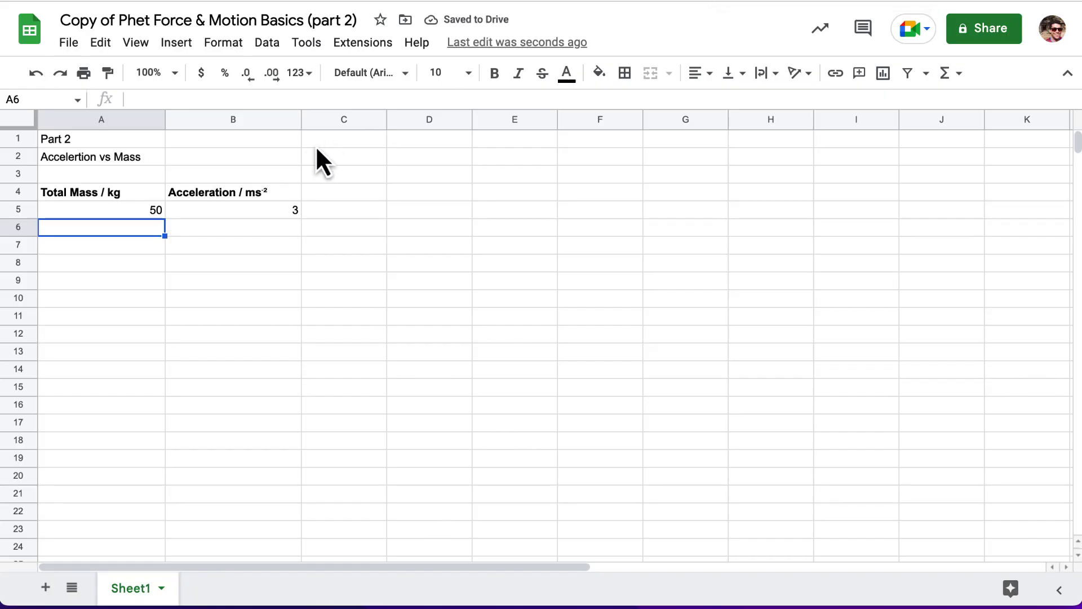
Highlight step 7 in the handout, then stack a second 50 kg crate on the first
{"action": "key", "text": "ctrl+Tab"}
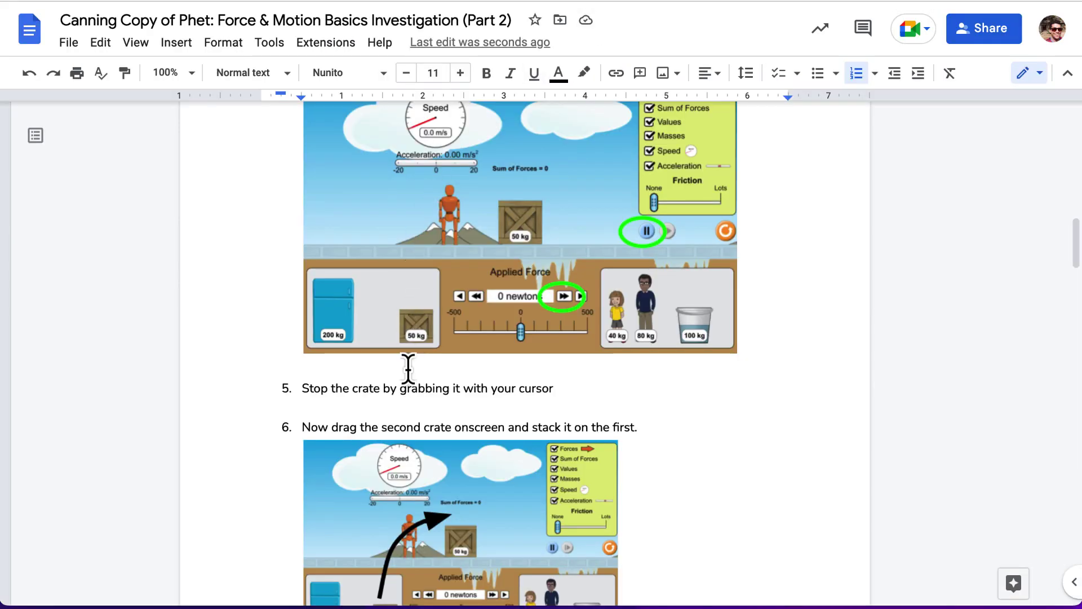
{"action": "scroll", "coordinate": [406, 364], "scroll_direction": "down", "scroll_amount": 3}
{"action": "scroll", "coordinate": [408, 368], "scroll_direction": "down", "scroll_amount": 2}
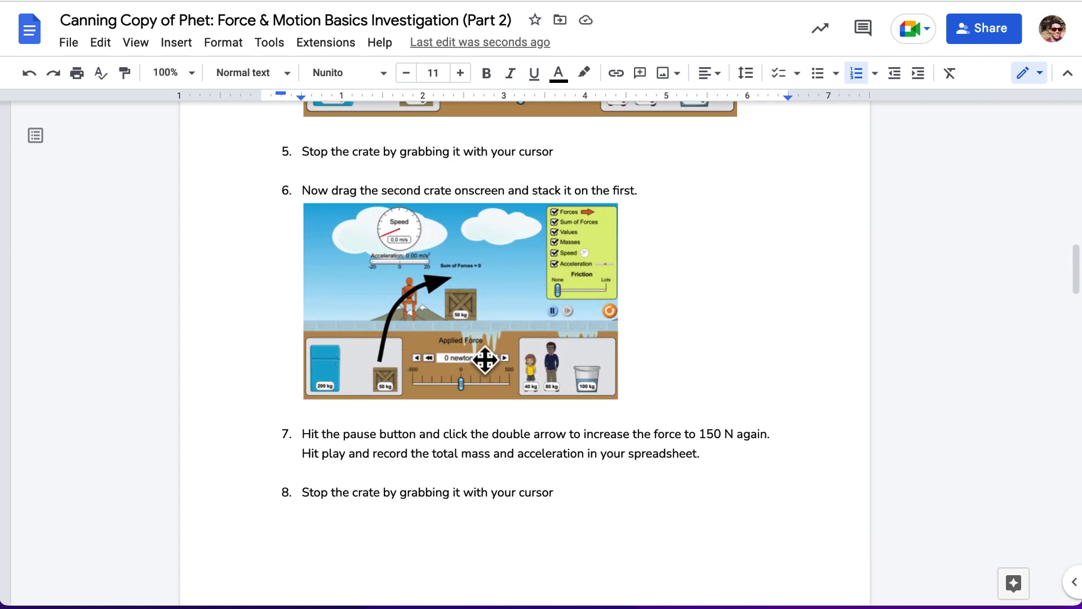
{"action": "triple_click", "coordinate": [349, 439]}
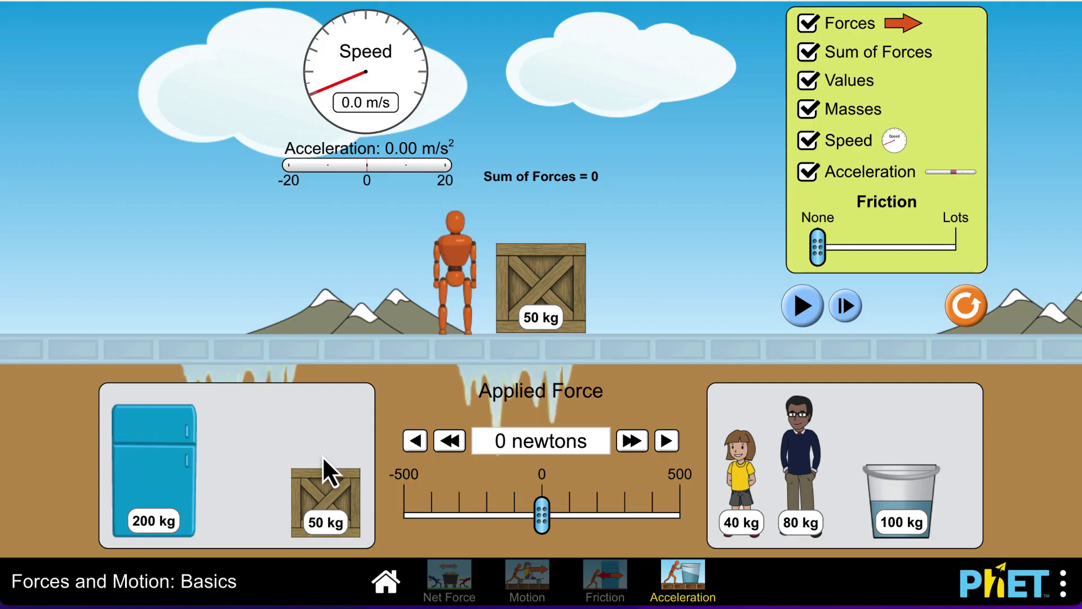
{"action": "left_click_drag", "start_coordinate": [314, 511], "coordinate": [527, 178]}
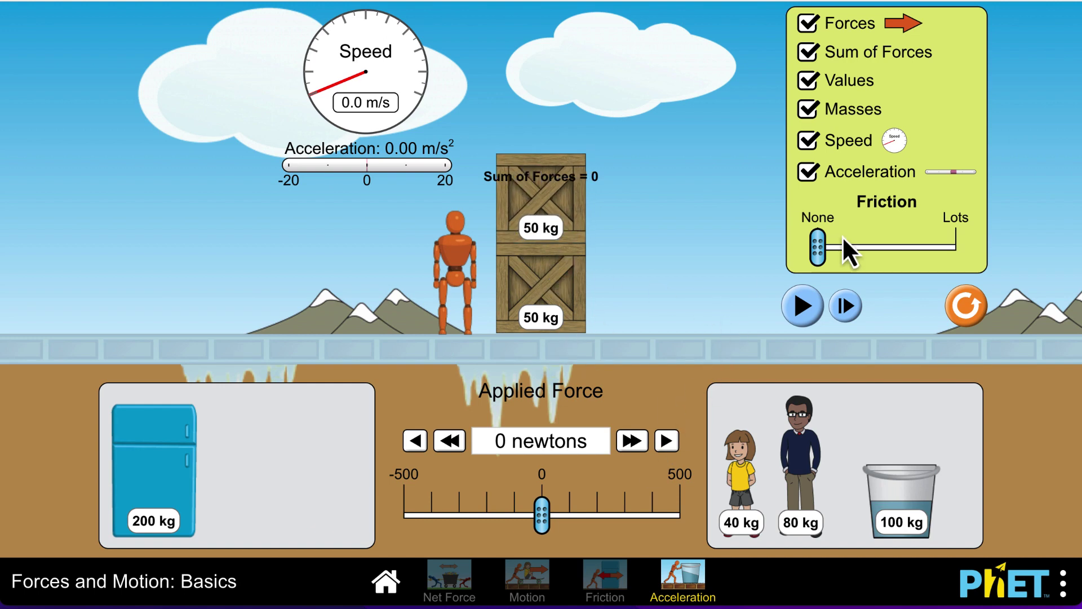
Push the stacked 100 kg crates with 150 N and run, giving 1.50 m/s²
{"action": "left_click", "coordinate": [630, 445]}
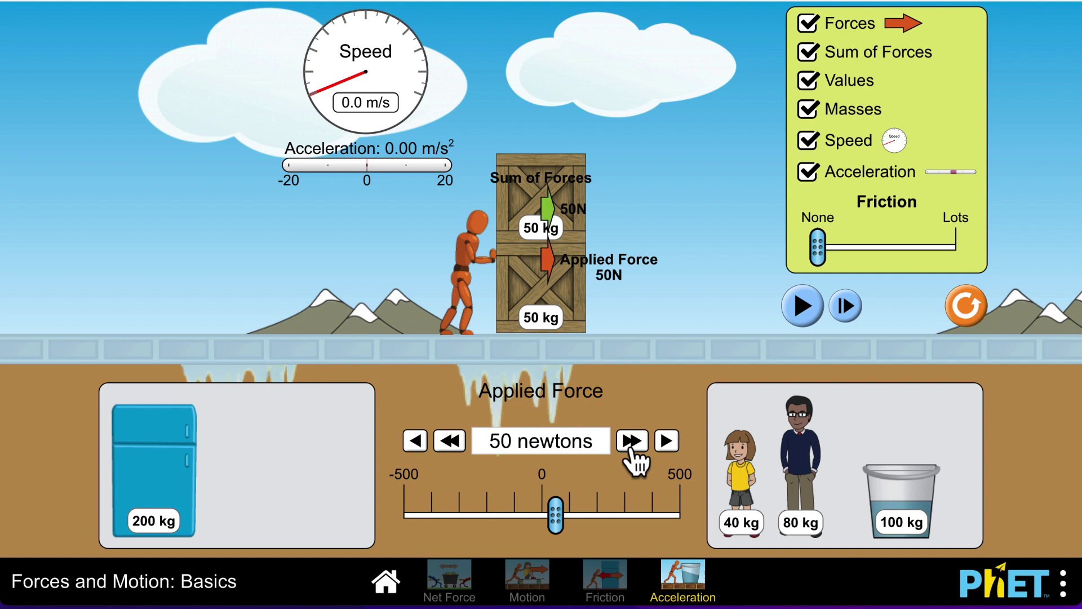
{"action": "left_click", "coordinate": [630, 445]}
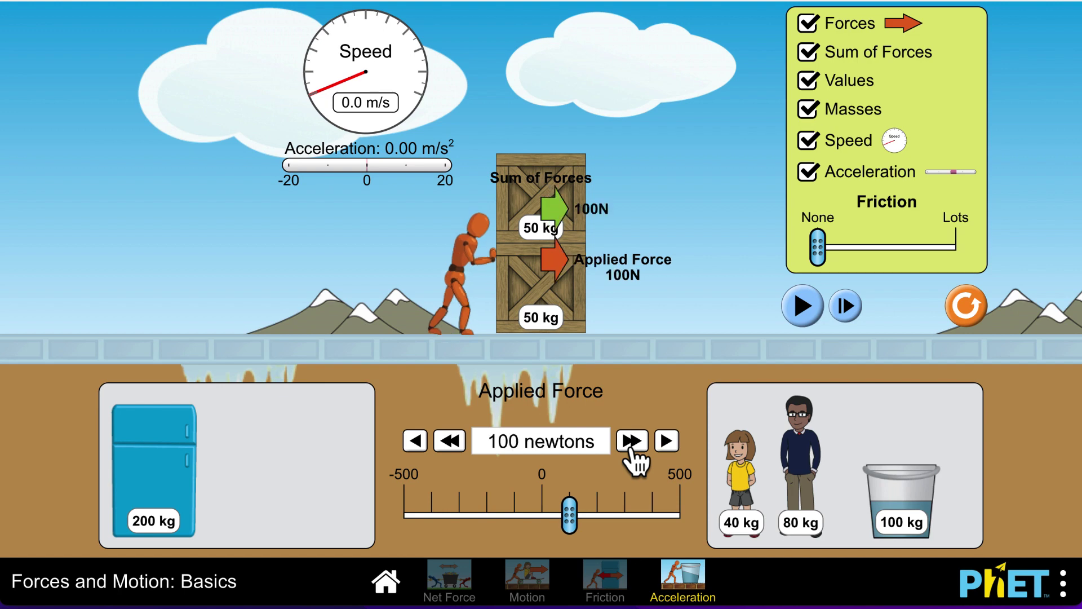
{"action": "left_click", "coordinate": [632, 443]}
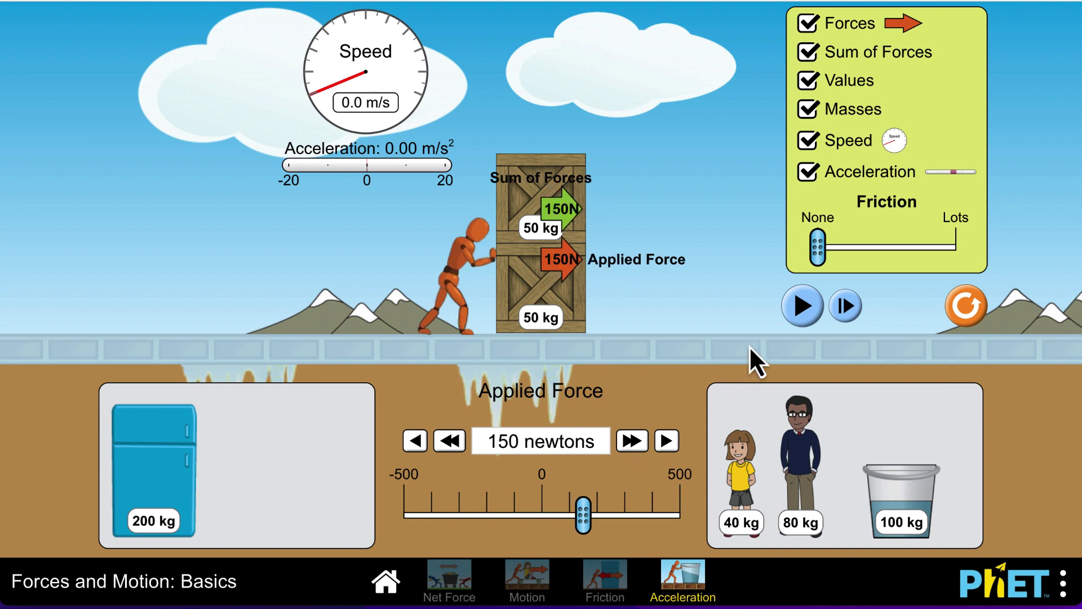
{"action": "left_click", "coordinate": [803, 307]}
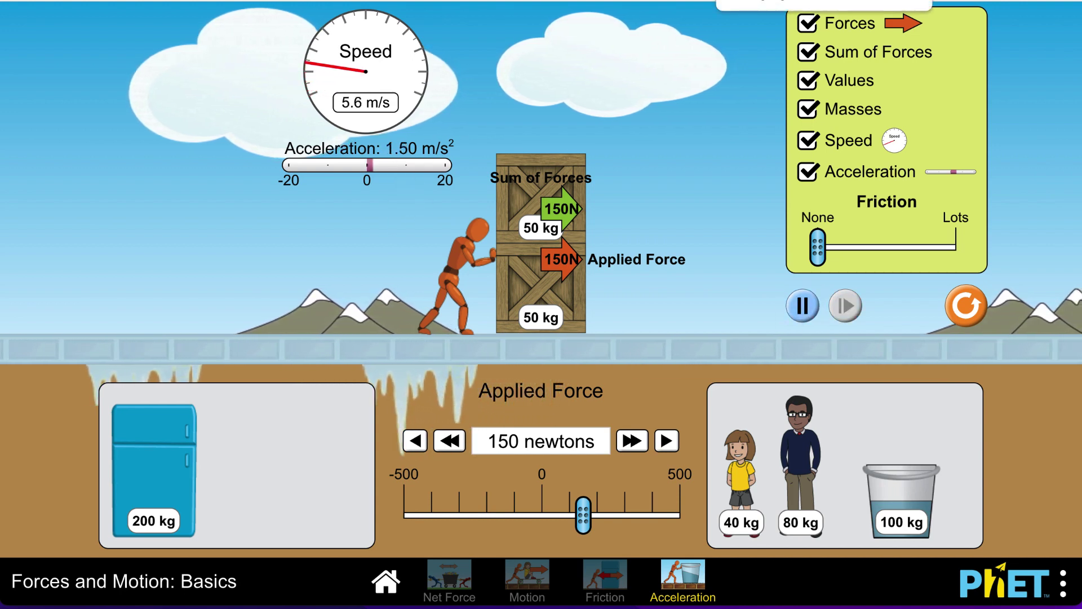
Enter 100 in A6 and 1.5 in B6 for the second run
{"action": "key", "text": "ctrl+Tab"}
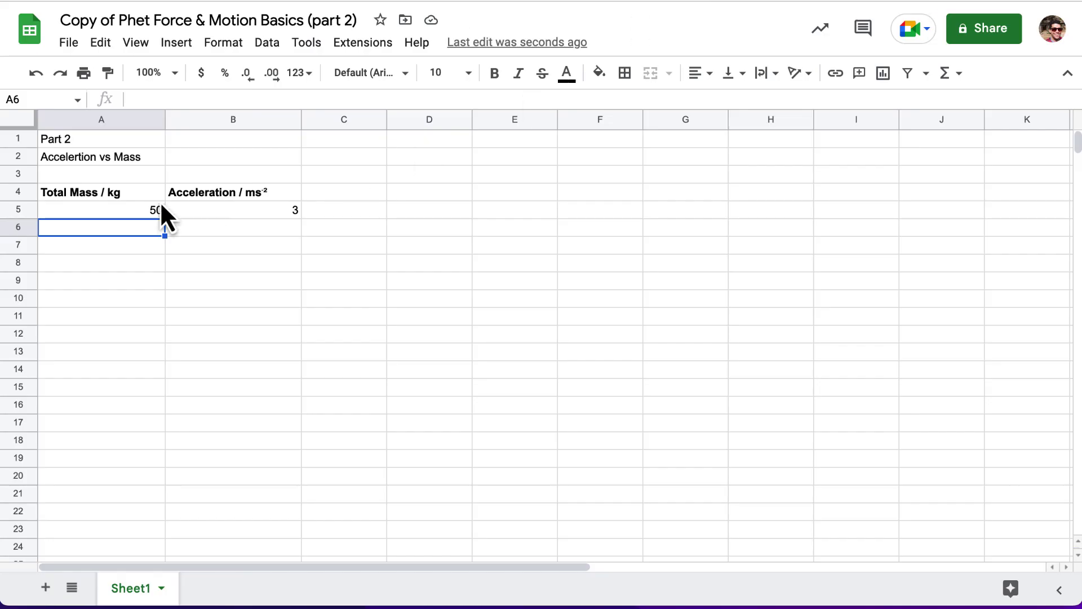
{"action": "type", "text": "100"}
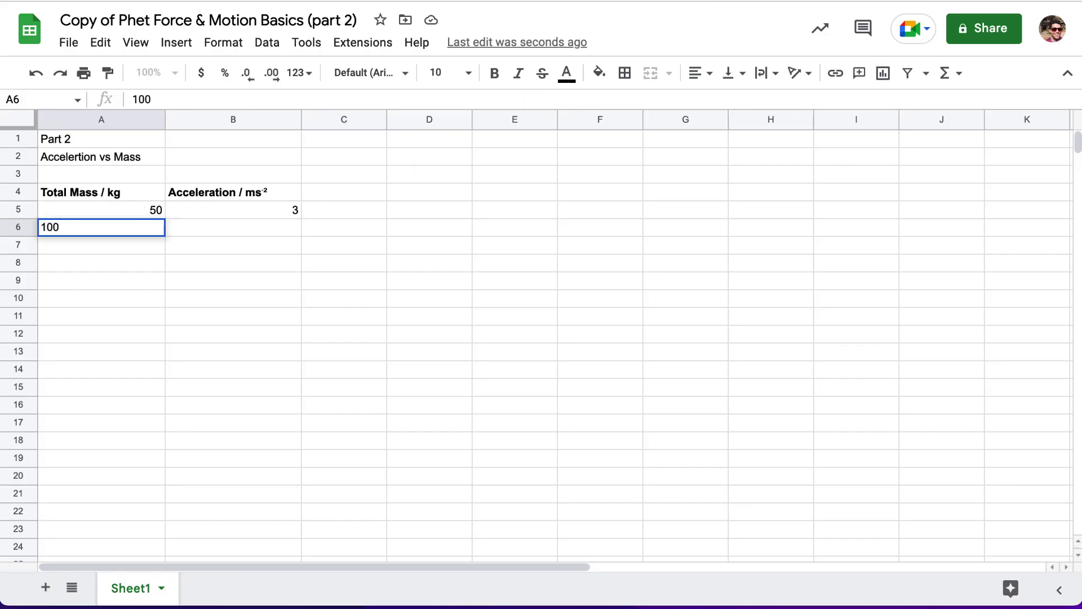
{"action": "key", "text": "Tab"}
{"action": "type", "text": "1."}
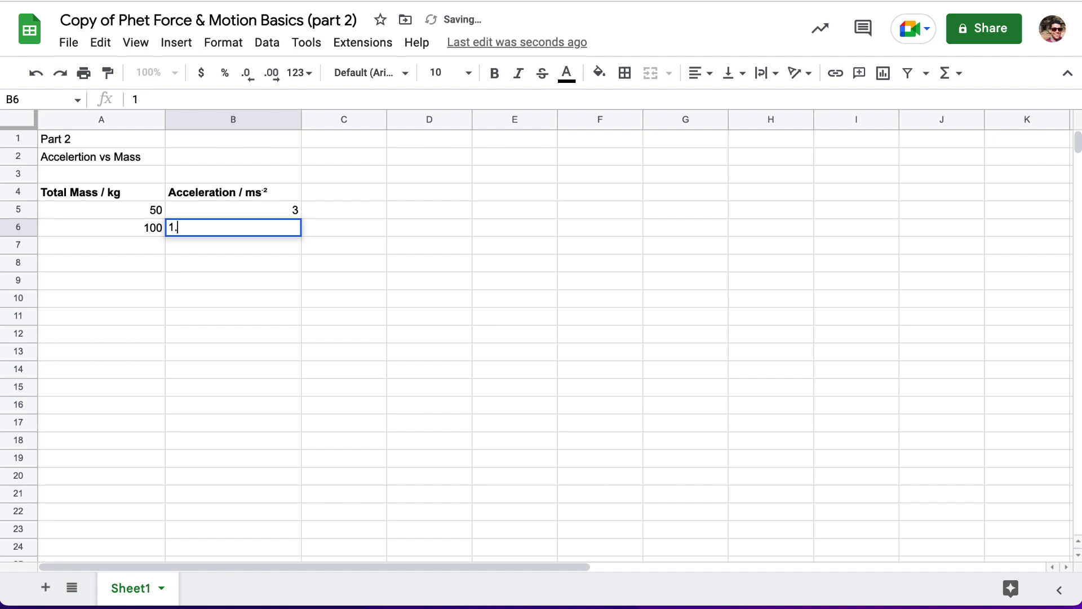
{"action": "key", "text": "Return"}
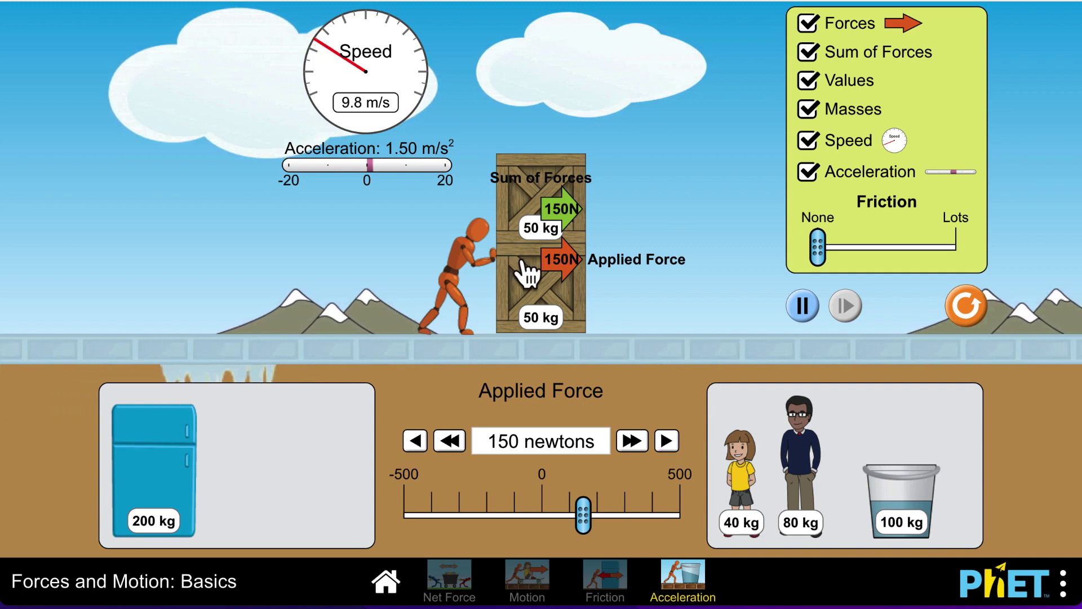
Move the top crate back to the shelf, leaving one 50 kg crate at rest
{"action": "left_click_drag", "start_coordinate": [529, 272], "coordinate": [546, 145]}
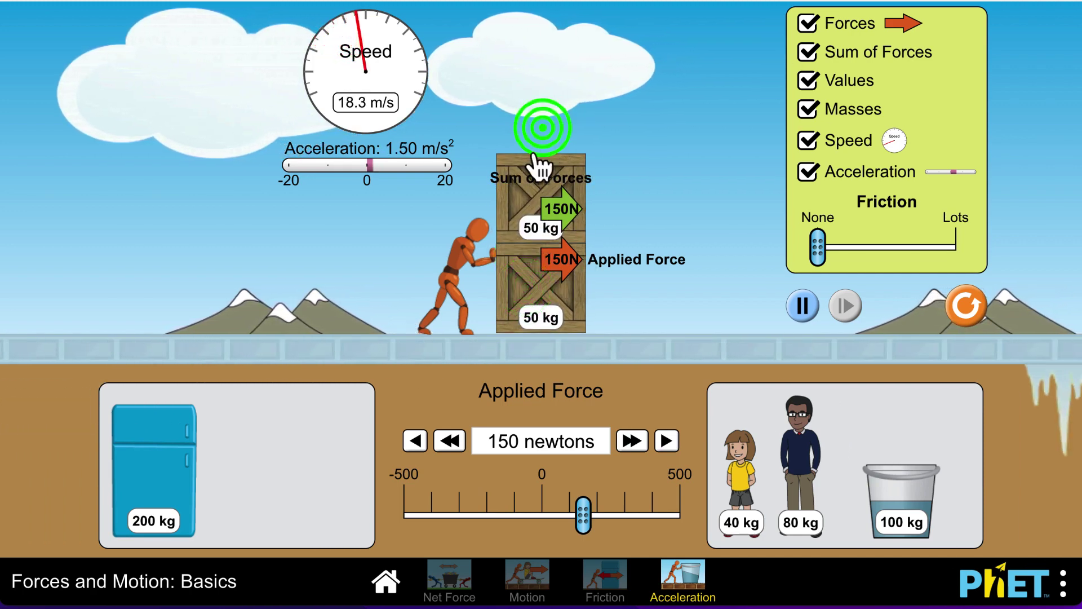
{"action": "left_click_drag", "start_coordinate": [526, 248], "coordinate": [490, 372]}
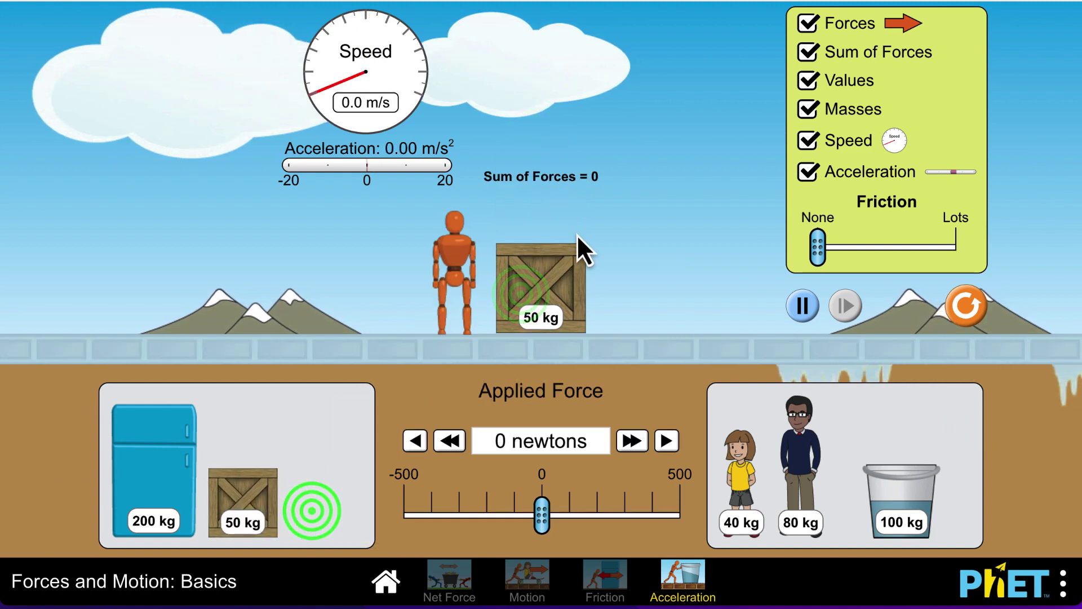
{"action": "key", "text": "ctrl+Tab"}
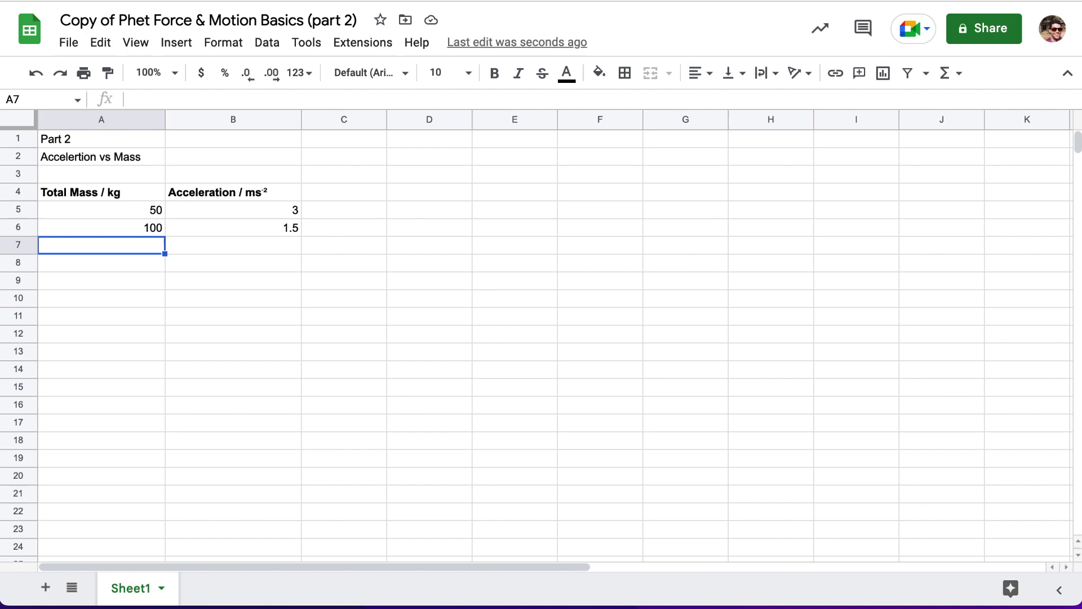
{"action": "key", "text": "ctrl+Tab"}
{"action": "scroll", "coordinate": [422, 407], "scroll_direction": "down", "scroll_amount": 2}
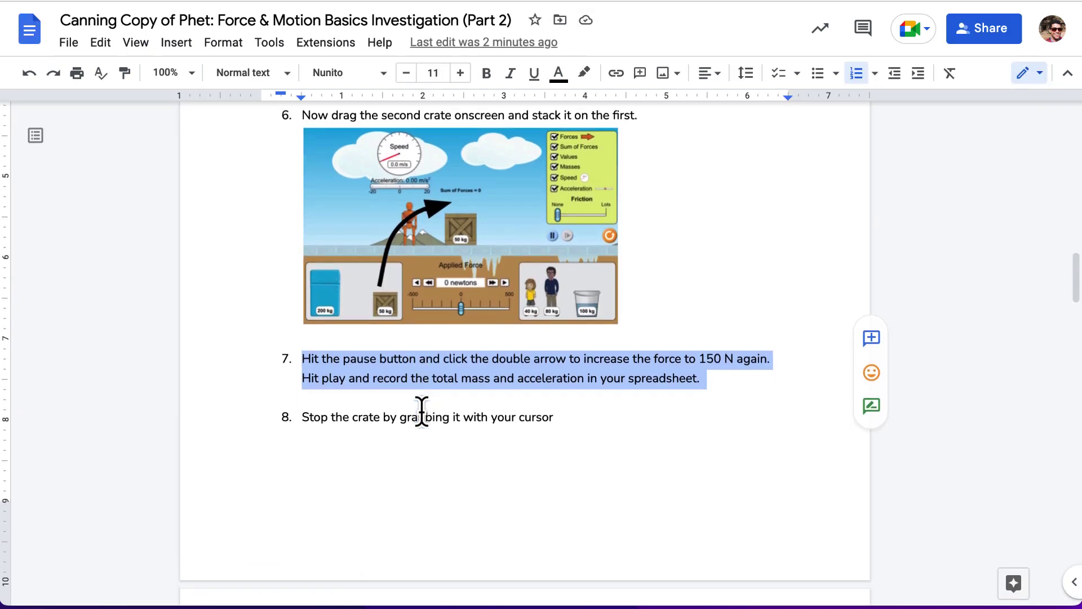
{"action": "scroll", "coordinate": [421, 407], "scroll_direction": "down", "scroll_amount": 5}
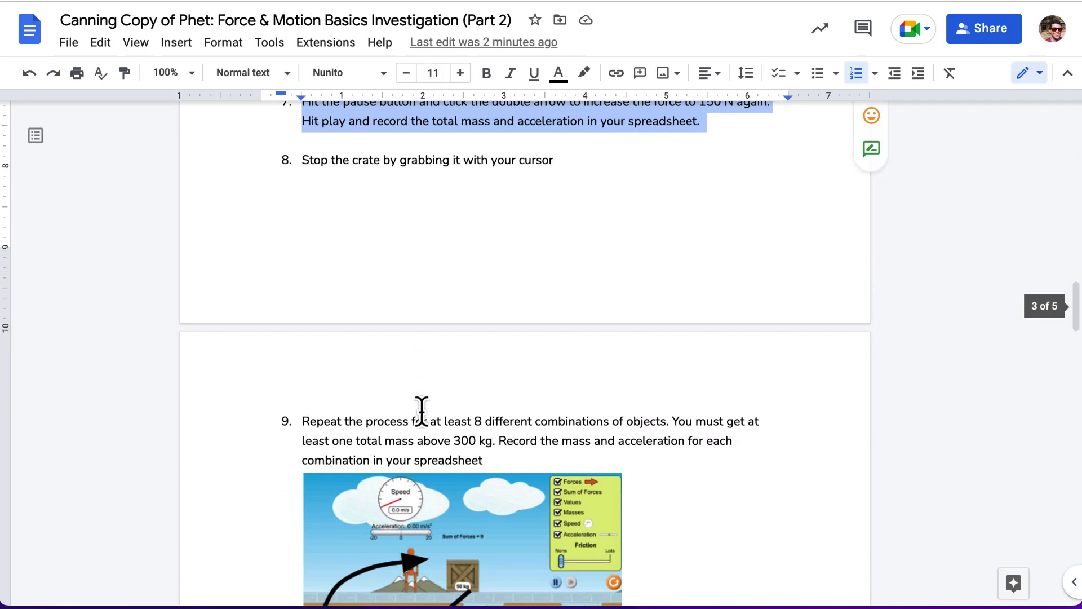
{"action": "scroll", "coordinate": [421, 407], "scroll_direction": "down", "scroll_amount": 1}
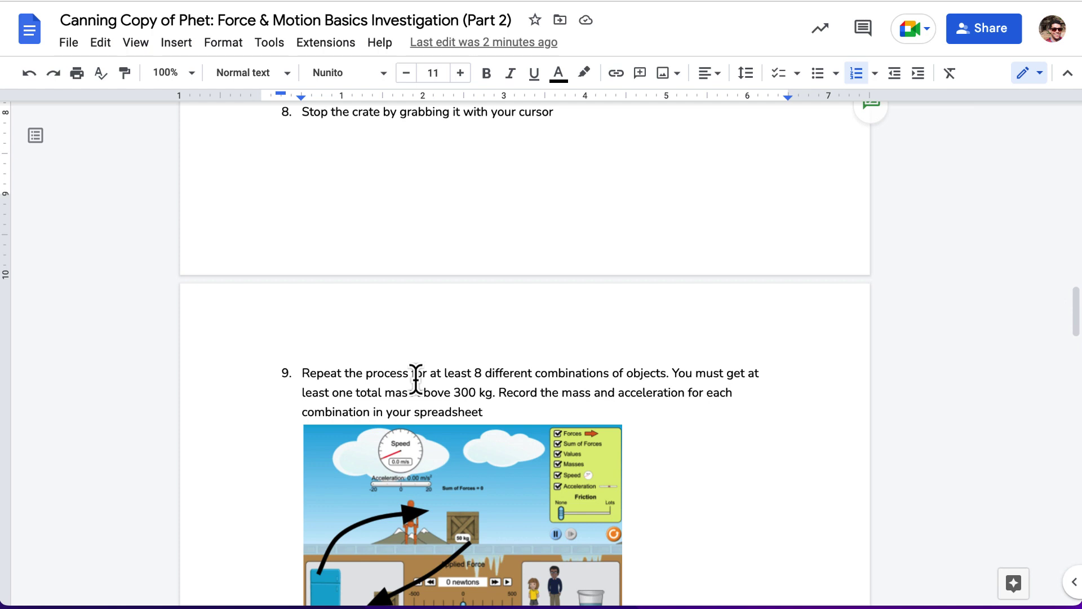
{"action": "scroll", "coordinate": [416, 379], "scroll_direction": "down", "scroll_amount": 1}
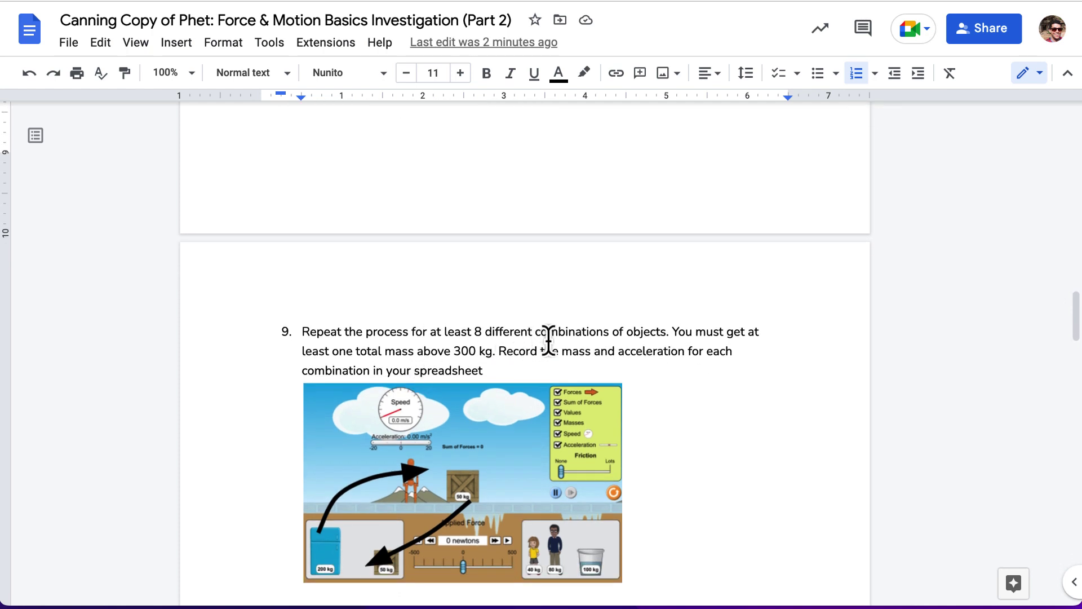
{"action": "left_click", "coordinate": [354, 354]}
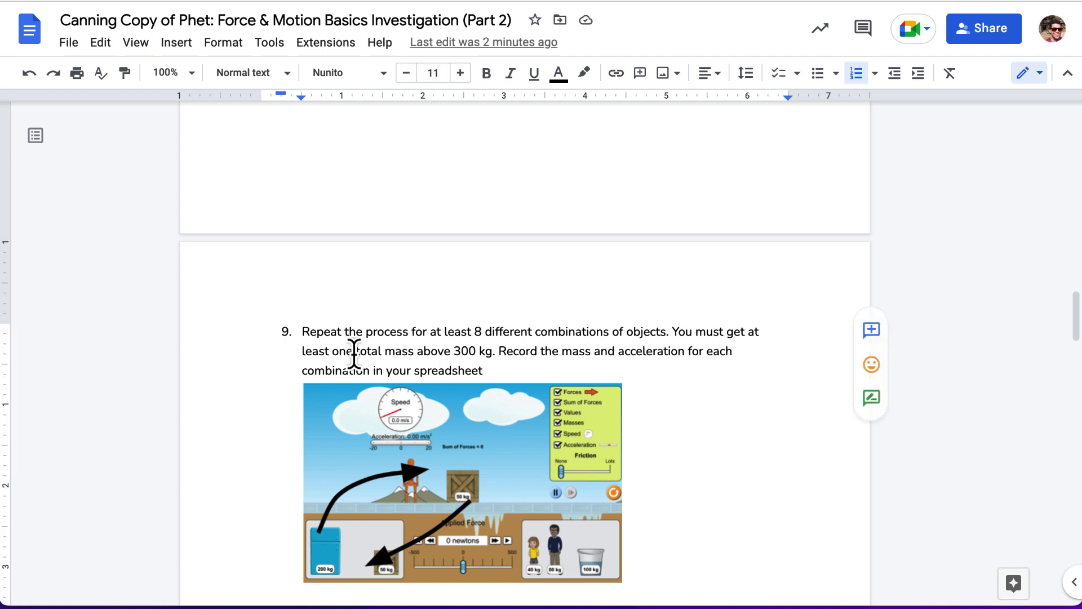
{"action": "scroll", "coordinate": [354, 354], "scroll_direction": "down", "scroll_amount": 3}
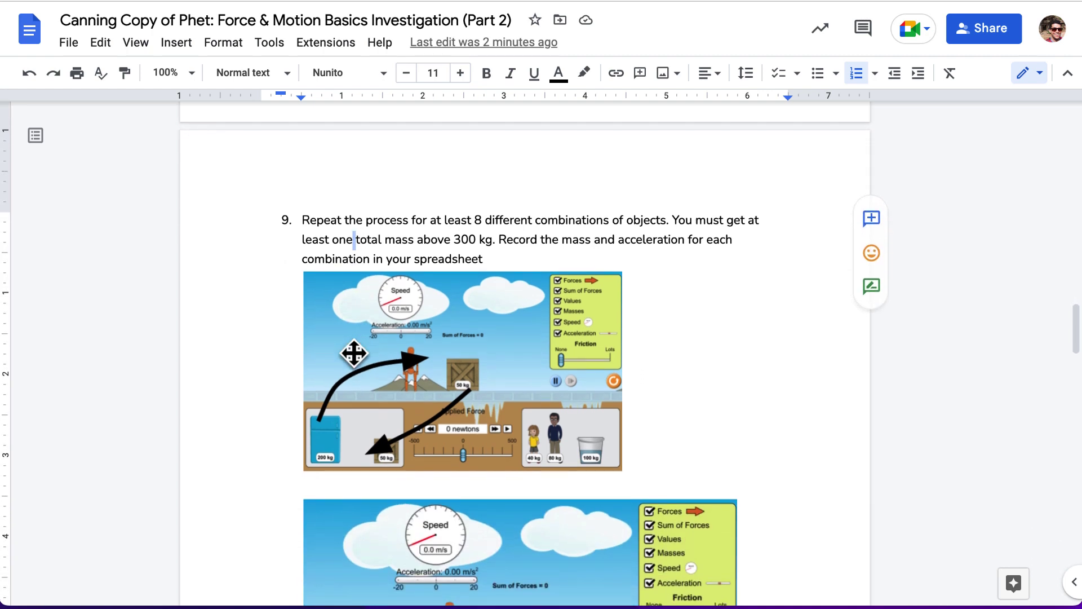
{"action": "scroll", "coordinate": [600, 286], "scroll_direction": "down", "scroll_amount": 5}
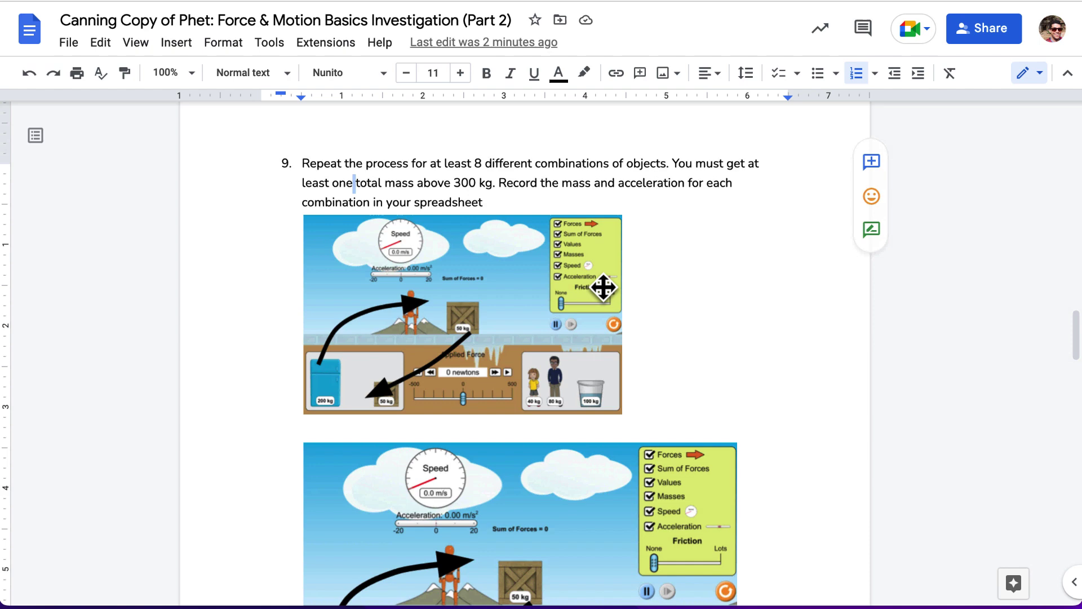
{"action": "scroll", "coordinate": [603, 287], "scroll_direction": "down", "scroll_amount": 1}
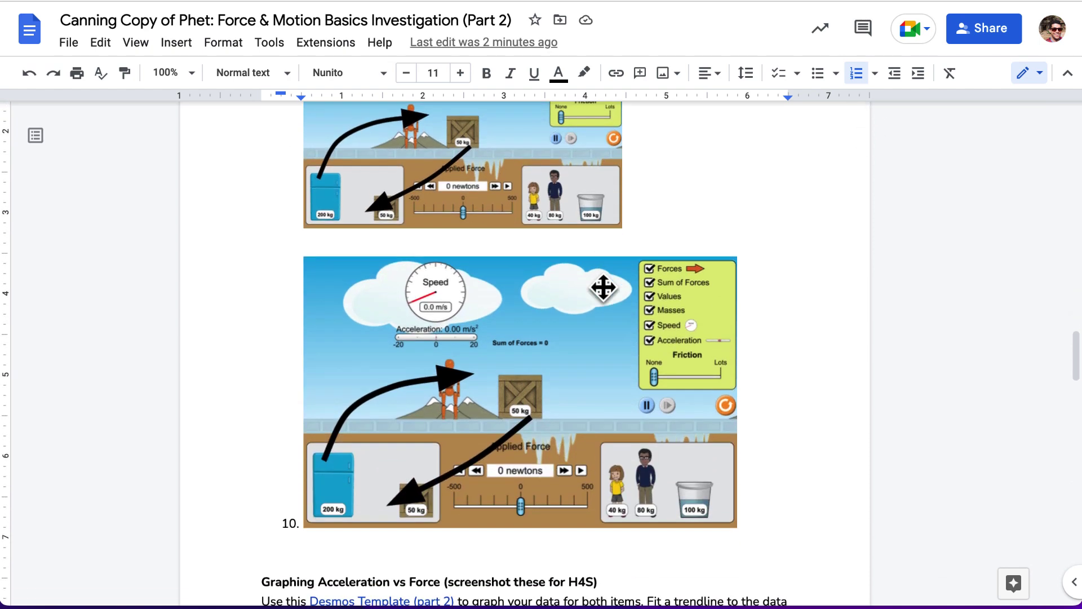
{"action": "scroll", "coordinate": [603, 287], "scroll_direction": "down", "scroll_amount": 3}
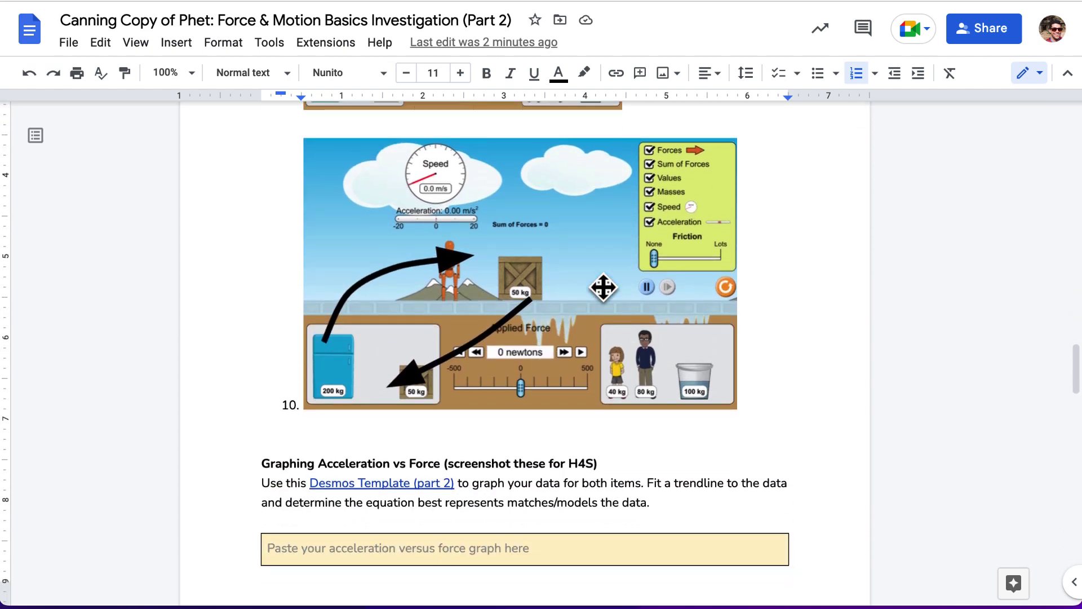
{"action": "scroll", "coordinate": [604, 287], "scroll_direction": "down", "scroll_amount": 1}
{"action": "scroll", "coordinate": [603, 287], "scroll_direction": "up", "scroll_amount": 1}
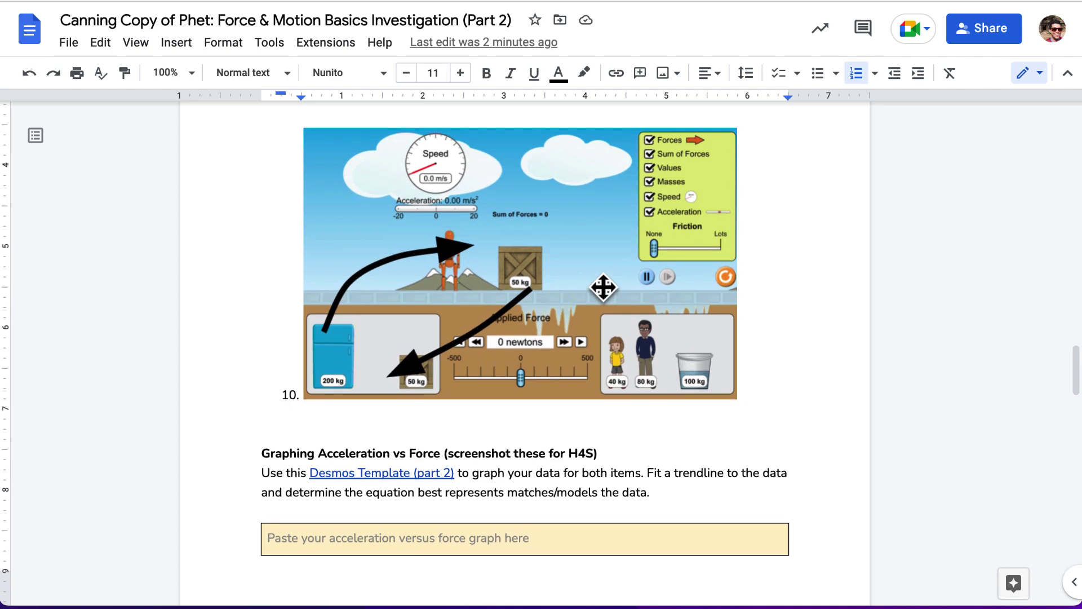
{"action": "scroll", "coordinate": [603, 288], "scroll_direction": "down", "scroll_amount": 2}
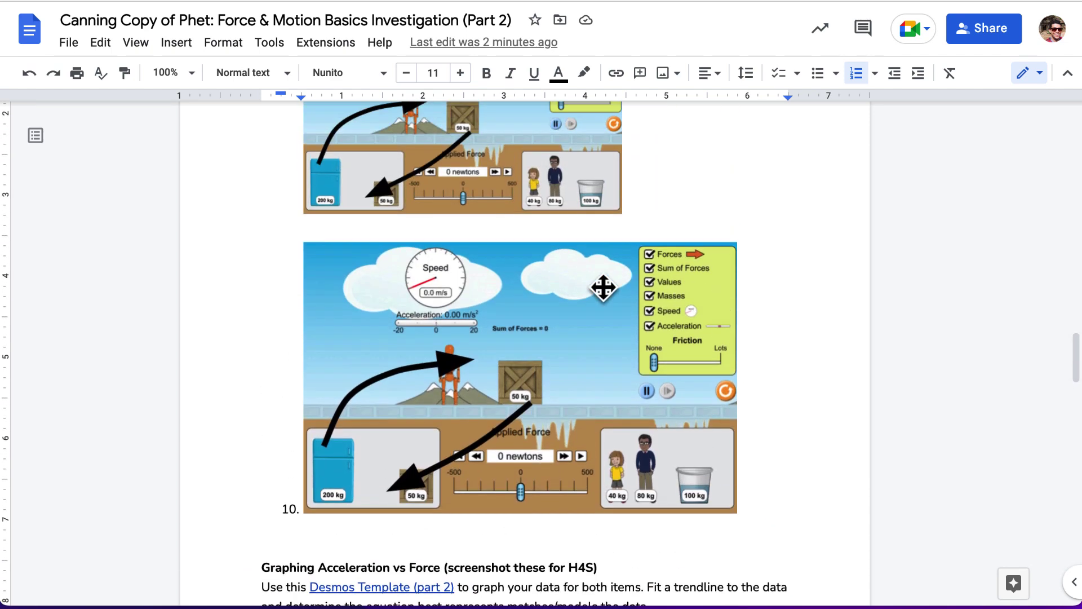
{"action": "scroll", "coordinate": [603, 288], "scroll_direction": "up", "scroll_amount": 1}
{"action": "scroll", "coordinate": [411, 476], "scroll_direction": "up", "scroll_amount": 2}
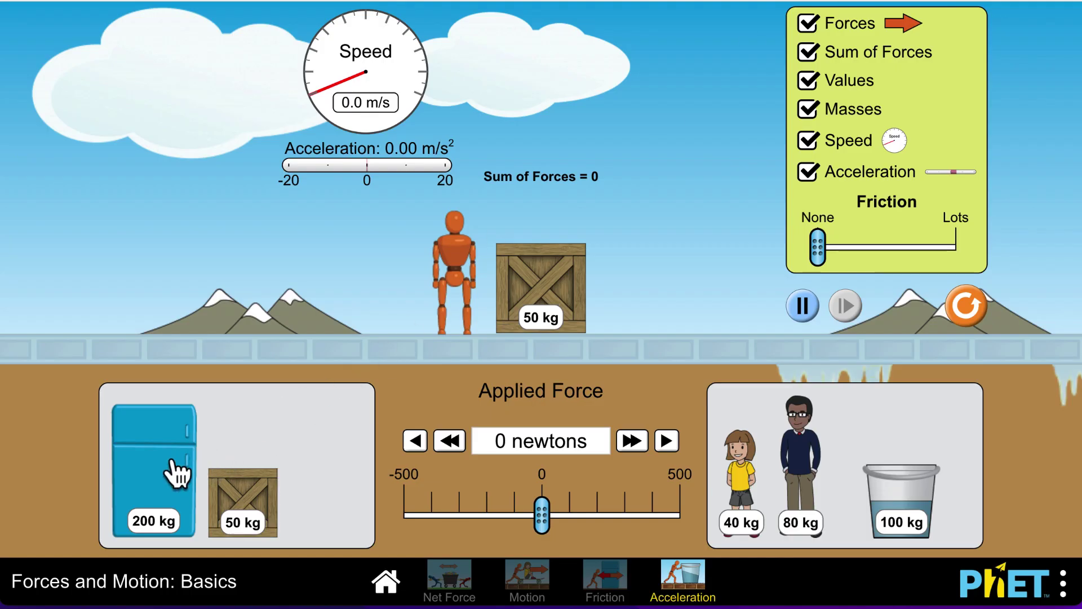
Stack the 200 kg fridge and 100 kg bucket on the 50 kg crate, then return to the worksheet
{"action": "left_click_drag", "start_coordinate": [178, 472], "coordinate": [574, 131]}
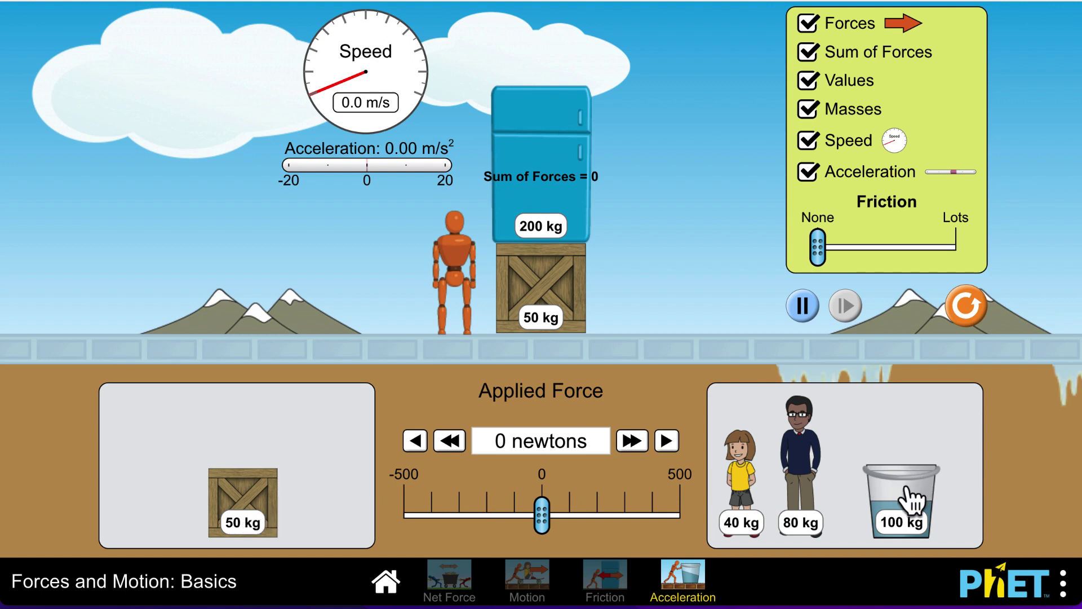
{"action": "left_click_drag", "start_coordinate": [910, 499], "coordinate": [555, 37]}
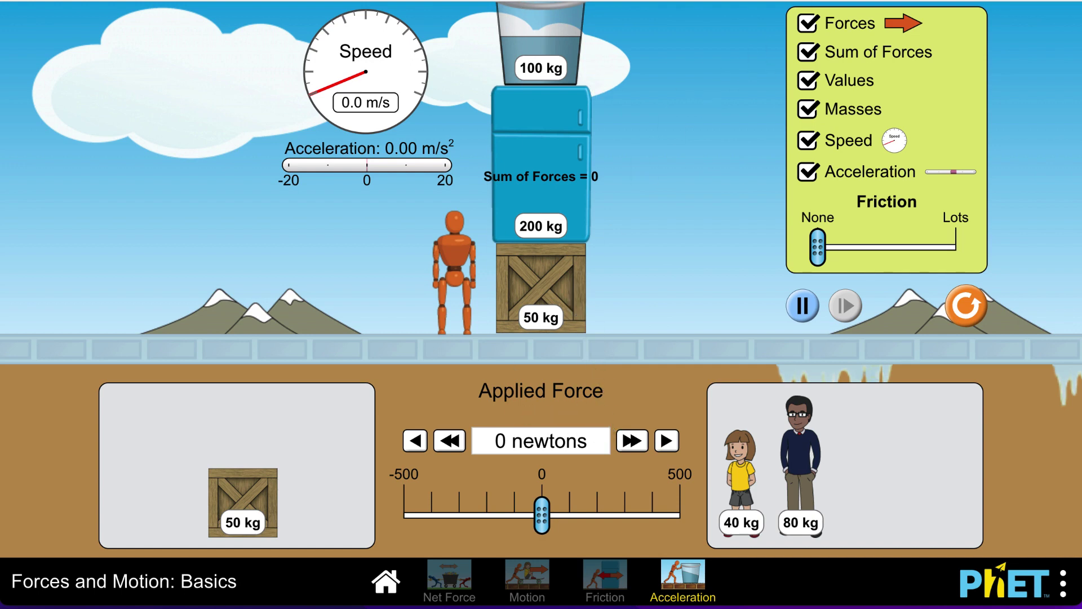
{"action": "key", "text": "ctrl+Tab"}
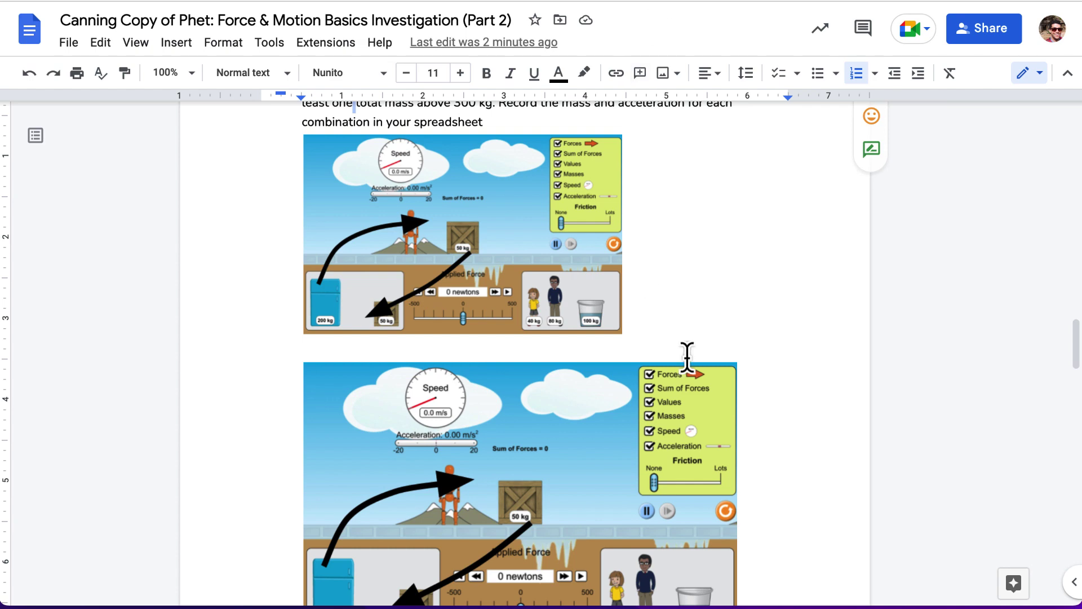
Open the Desmos Template (part 2) link under 'Graphing Acceleration vs Force' in a new tab
{"action": "scroll", "coordinate": [686, 357], "scroll_direction": "down", "scroll_amount": 10}
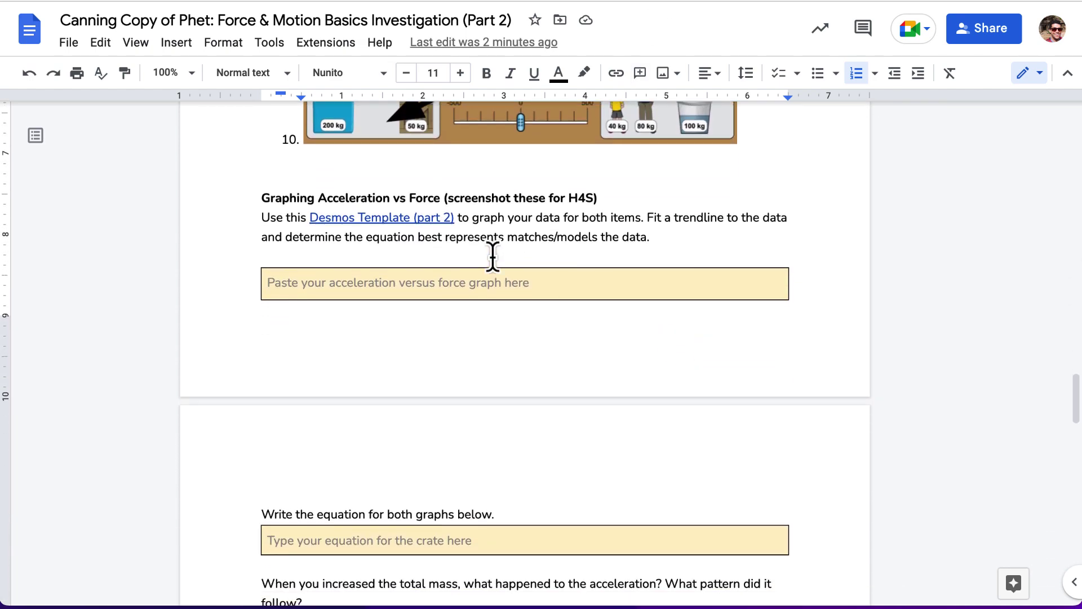
{"action": "left_click", "coordinate": [422, 219]}
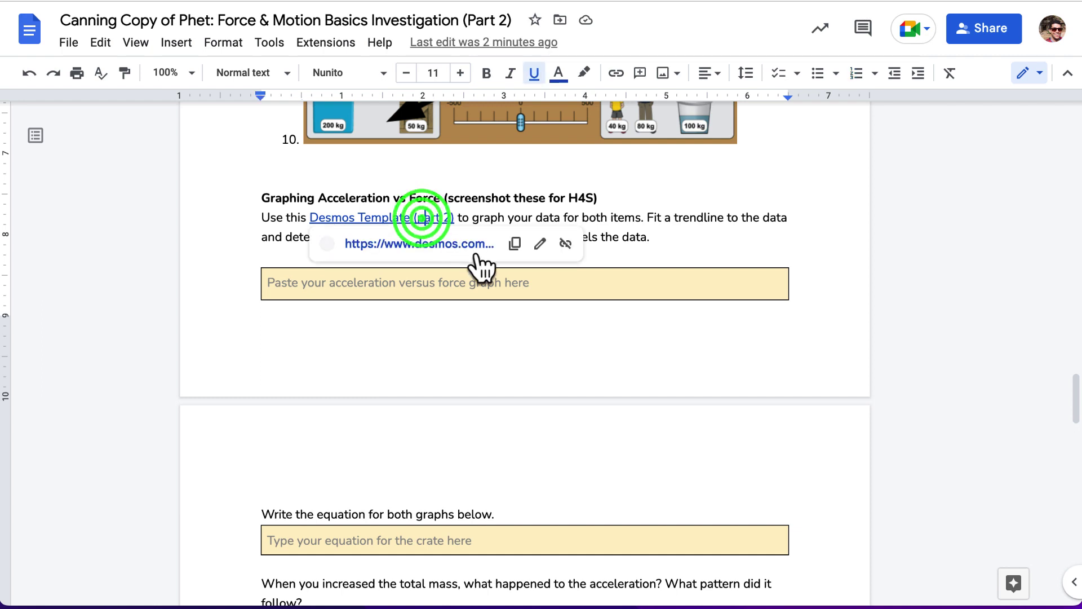
{"action": "left_click", "coordinate": [476, 250]}
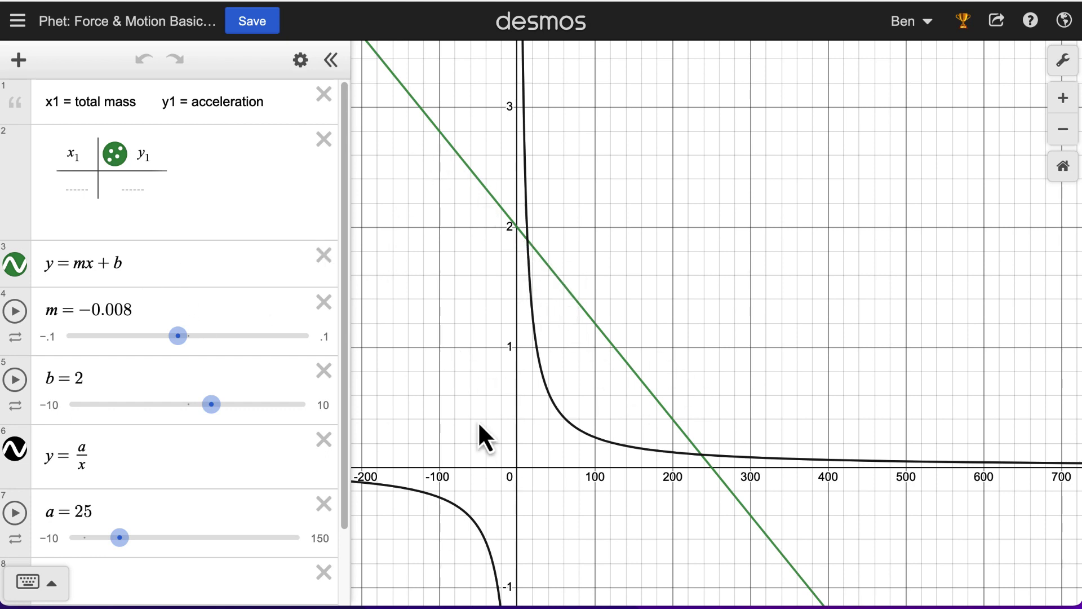
Review the Desmos table with its y=mx+b and y=a/x models, then return to Google Docs
{"action": "scroll", "coordinate": [202, 410], "scroll_direction": "down", "scroll_amount": 2}
{"action": "scroll", "coordinate": [203, 379], "scroll_direction": "up", "scroll_amount": 2}
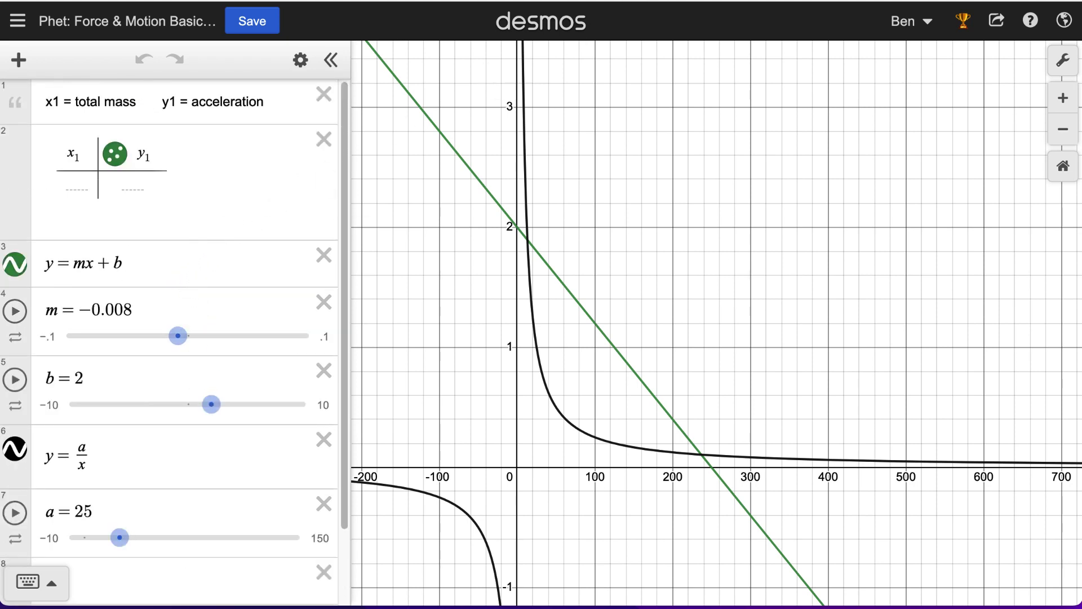
{"action": "key", "text": "ctrl+Tab"}
{"action": "scroll", "coordinate": [542, 417], "scroll_direction": "down", "scroll_amount": 6}
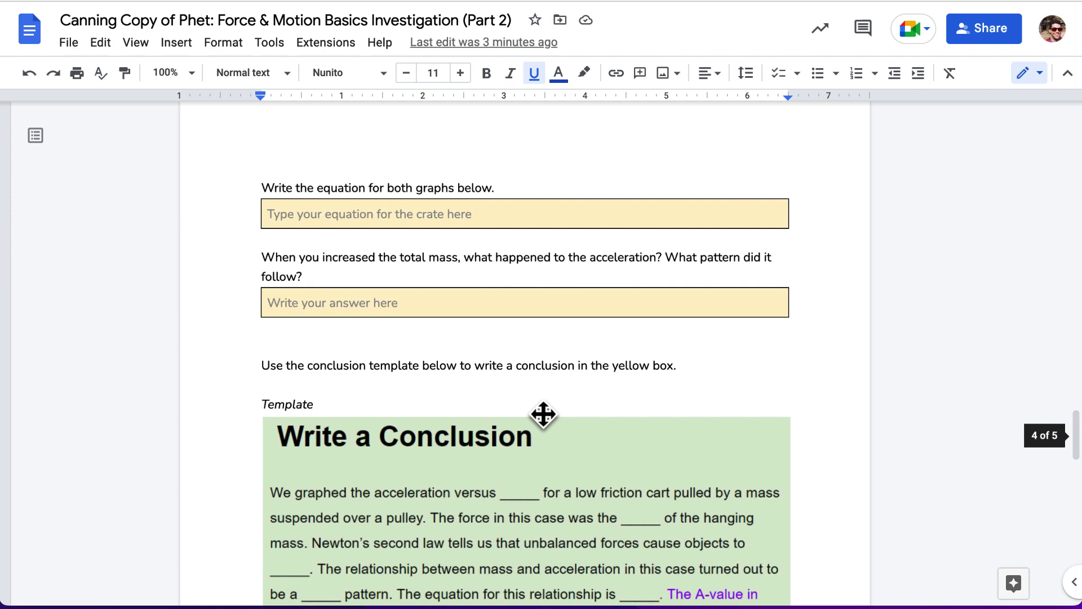
{"action": "scroll", "coordinate": [543, 415], "scroll_direction": "down", "scroll_amount": 1}
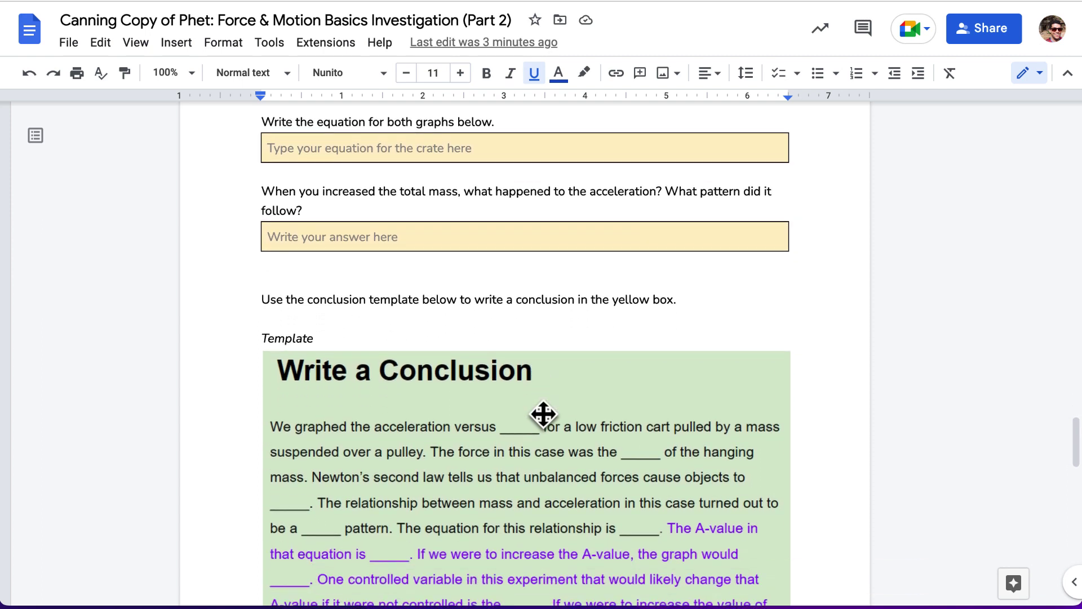
{"action": "left_click", "coordinate": [444, 148]}
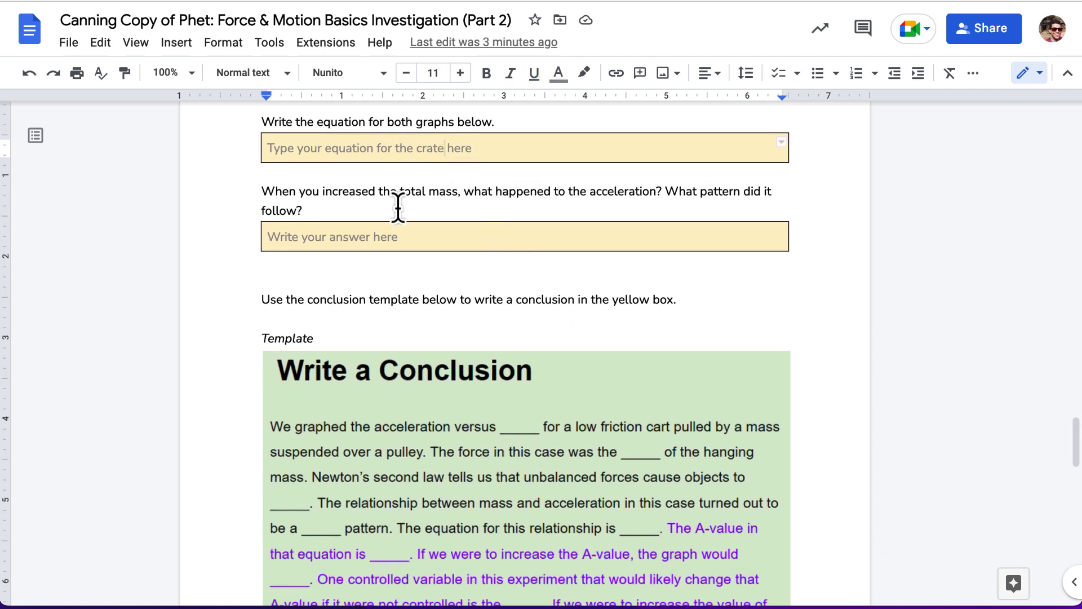
{"action": "left_click", "coordinate": [359, 239]}
{"action": "scroll", "coordinate": [359, 239], "scroll_direction": "down", "scroll_amount": 2}
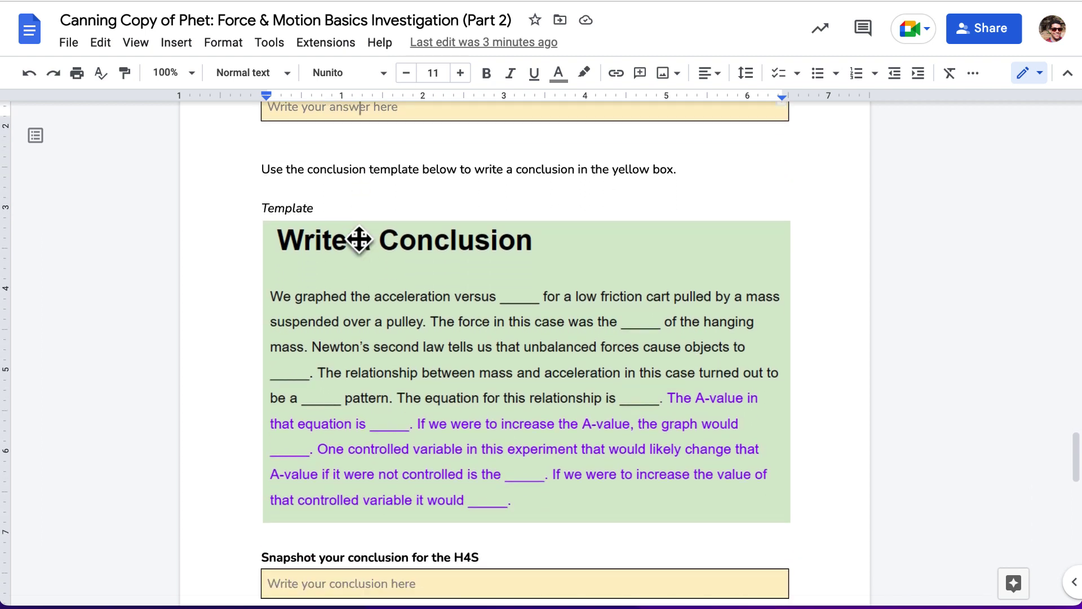
{"action": "scroll", "coordinate": [414, 288], "scroll_direction": "down", "scroll_amount": 1}
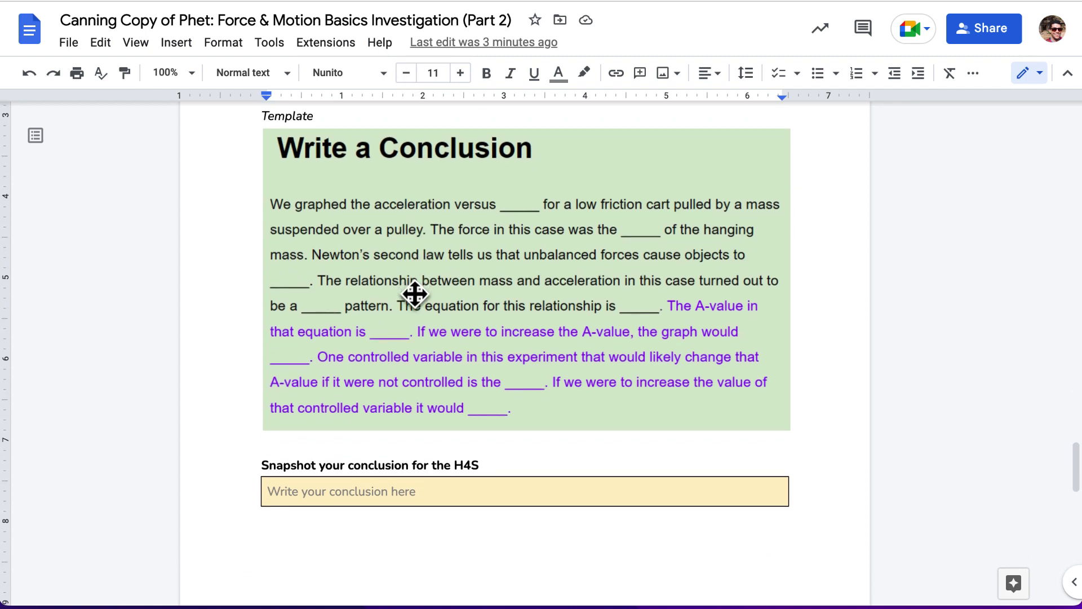
{"action": "left_click", "coordinate": [375, 494]}
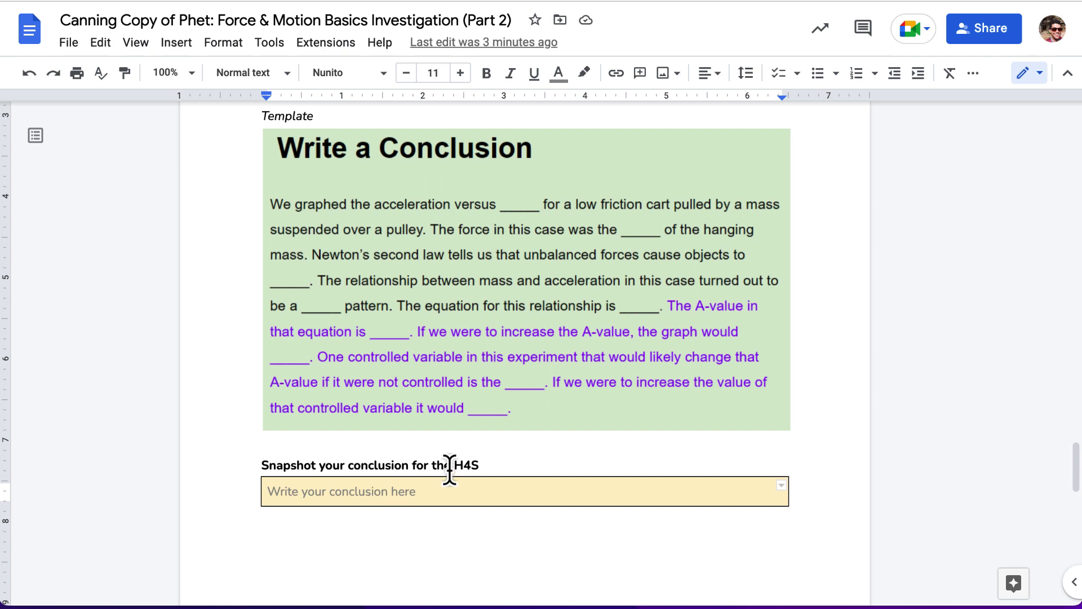